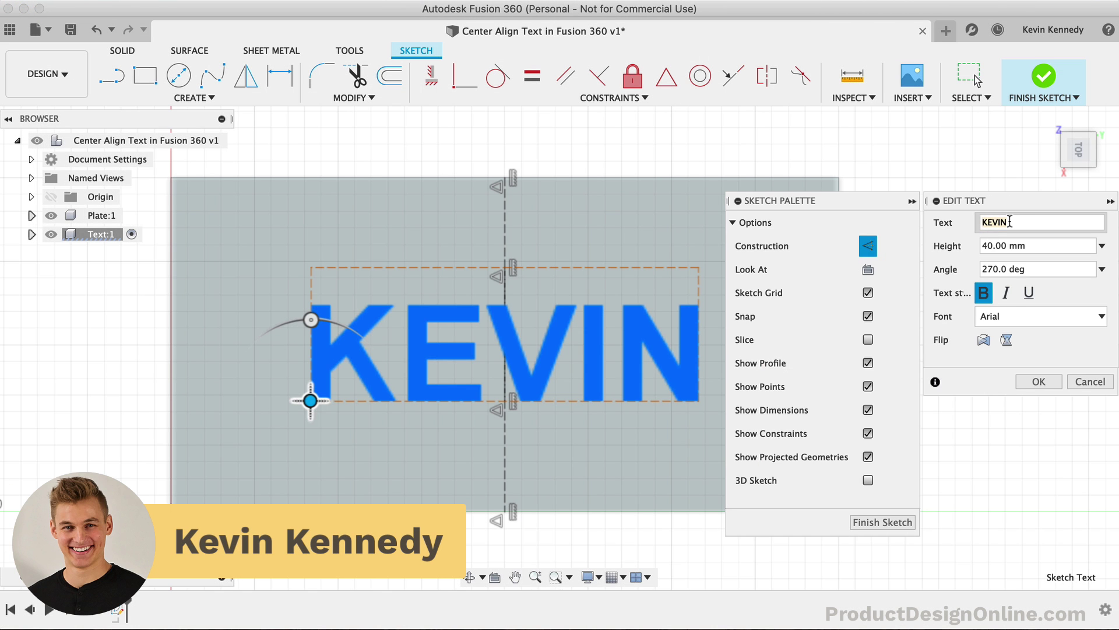
- Replace KEVIN with CENTER in the Edit Text field and apply it
{"action": "type", "text": "CENTER"}
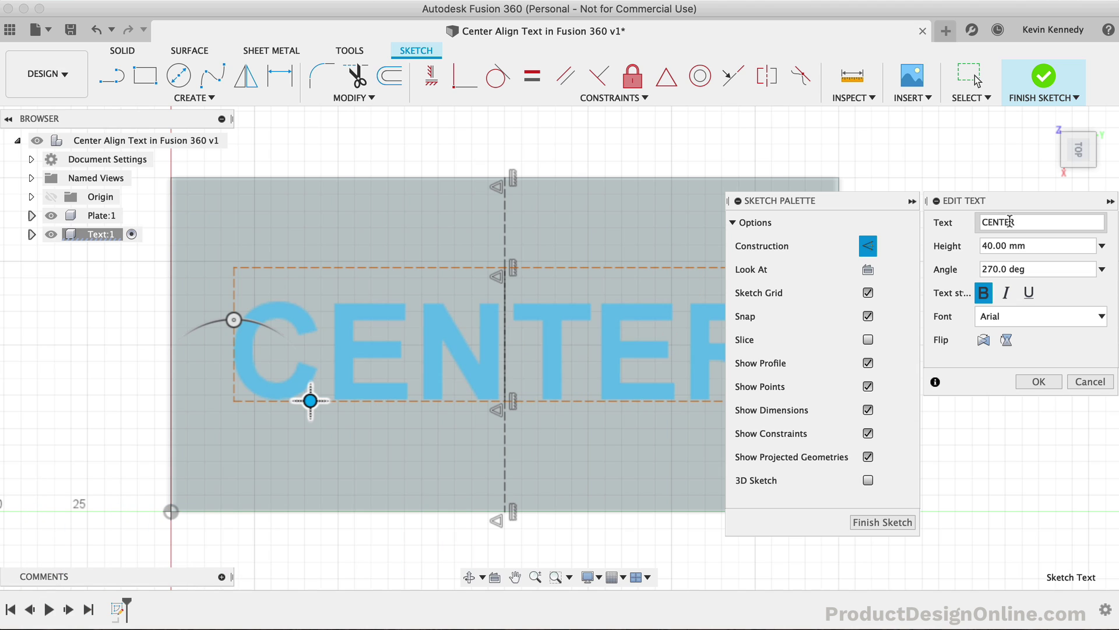
{"action": "left_click", "coordinate": [1042, 385]}
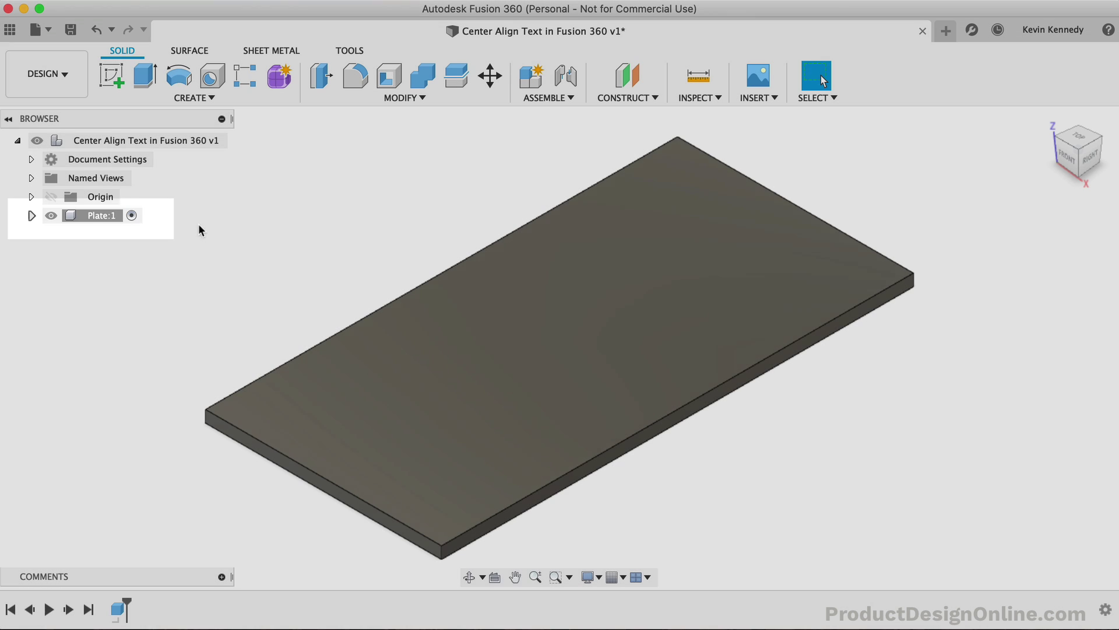
- Add a new component under the root, name it Text, and activate it
{"action": "right_click", "coordinate": [180, 144]}
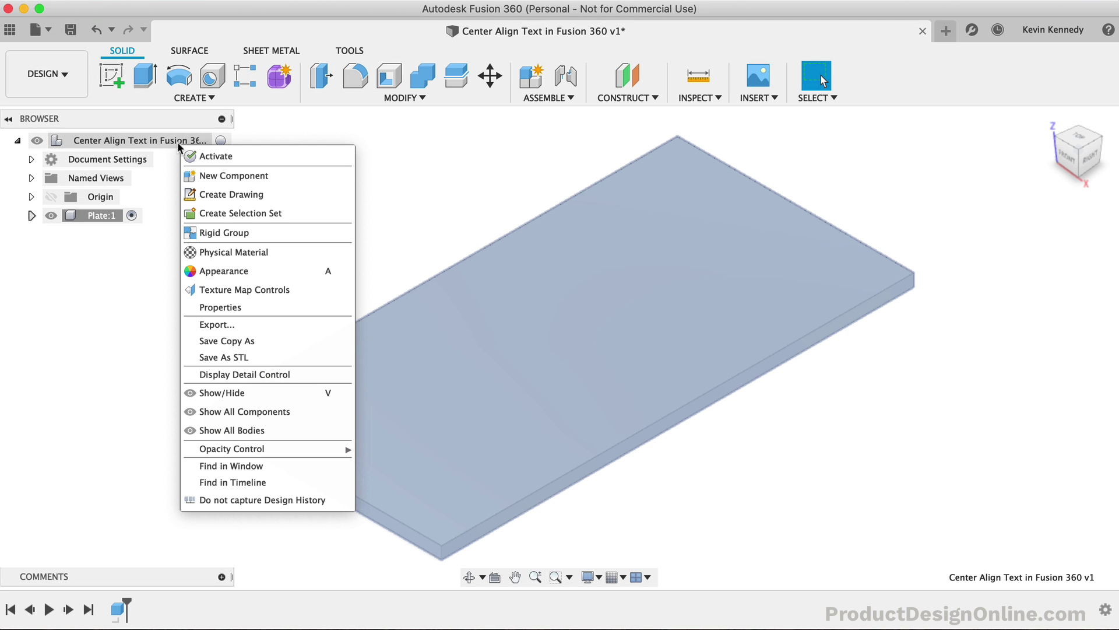
{"action": "left_click", "coordinate": [287, 181]}
{"action": "double_click", "coordinate": [121, 233]}
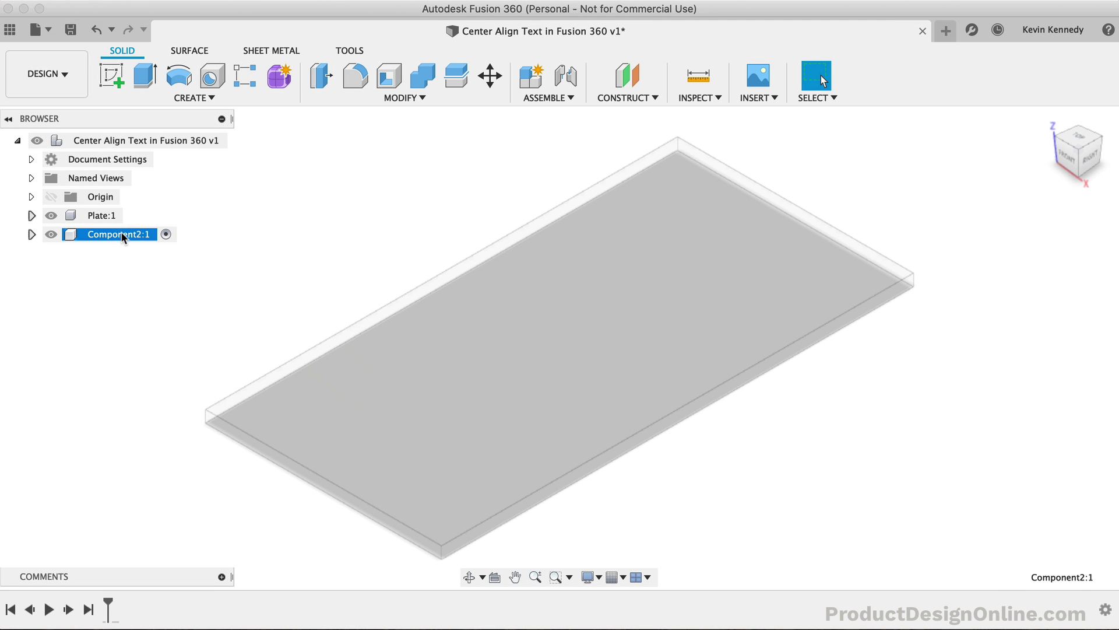
{"action": "type", "text": "Text"}
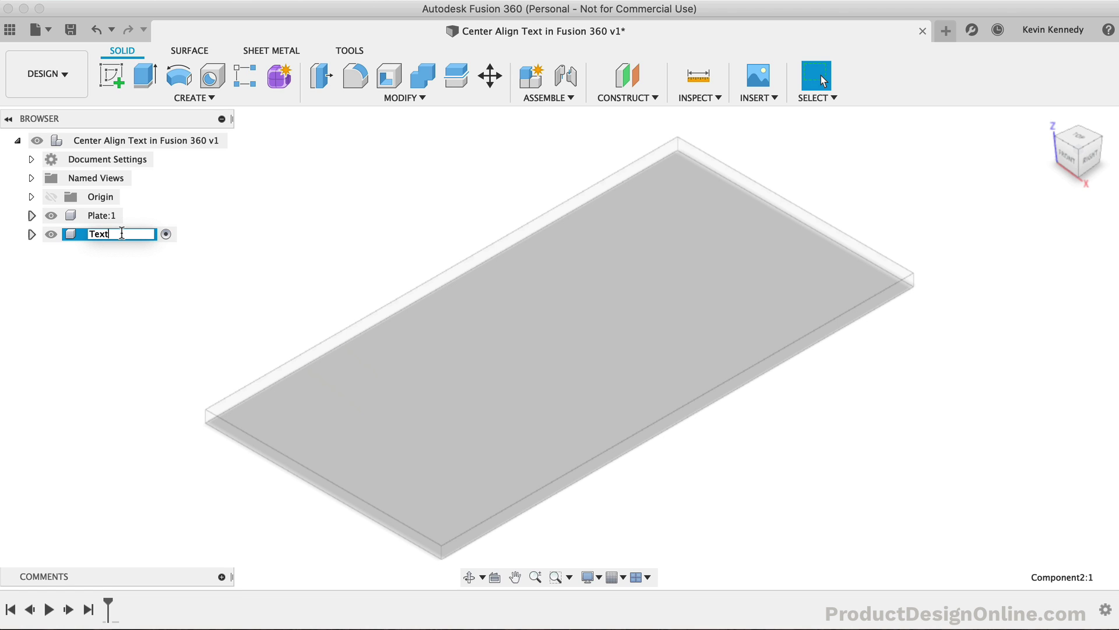
{"action": "key", "text": "Return"}
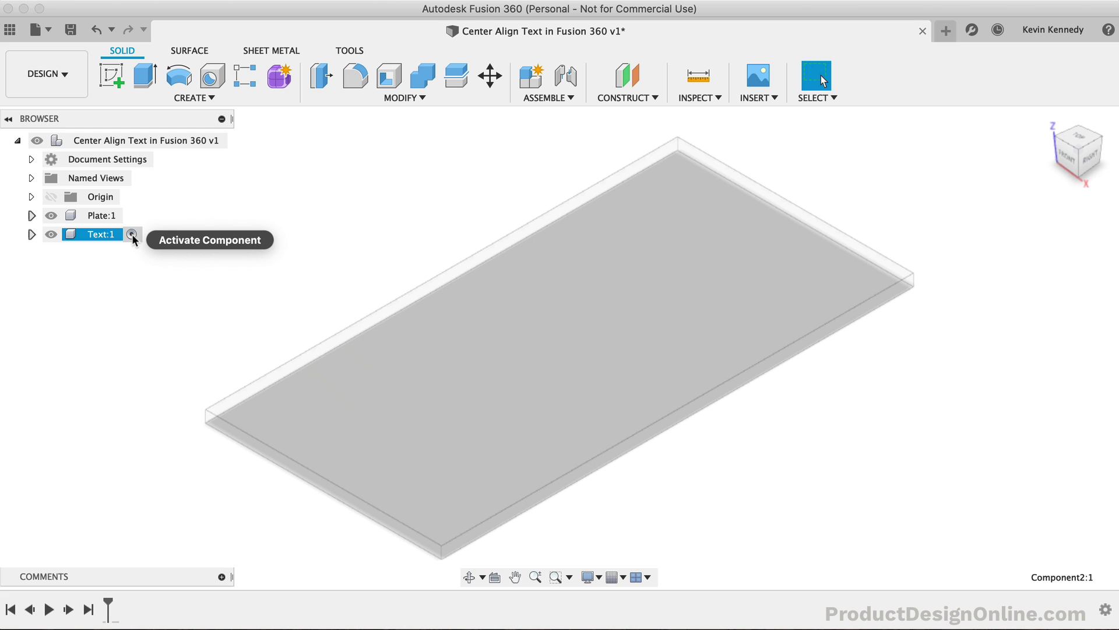
{"action": "left_click", "coordinate": [132, 234]}
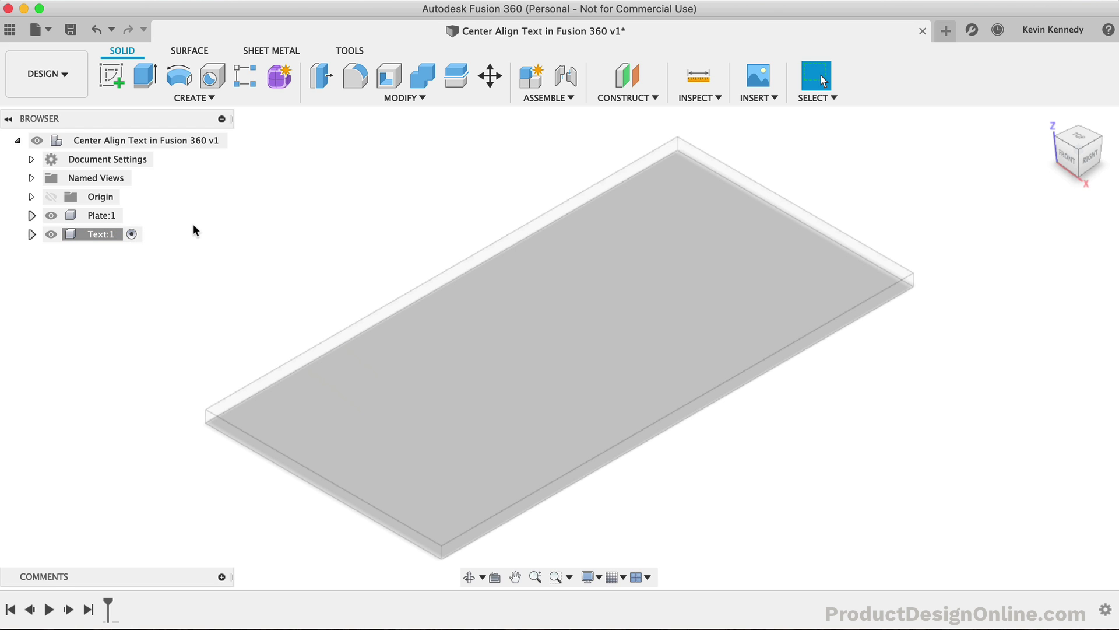
- Start a new sketch on the plate's top face and turn the view a quarter turn
{"action": "left_click", "coordinate": [469, 345]}
{"action": "right_click", "coordinate": [469, 344]}
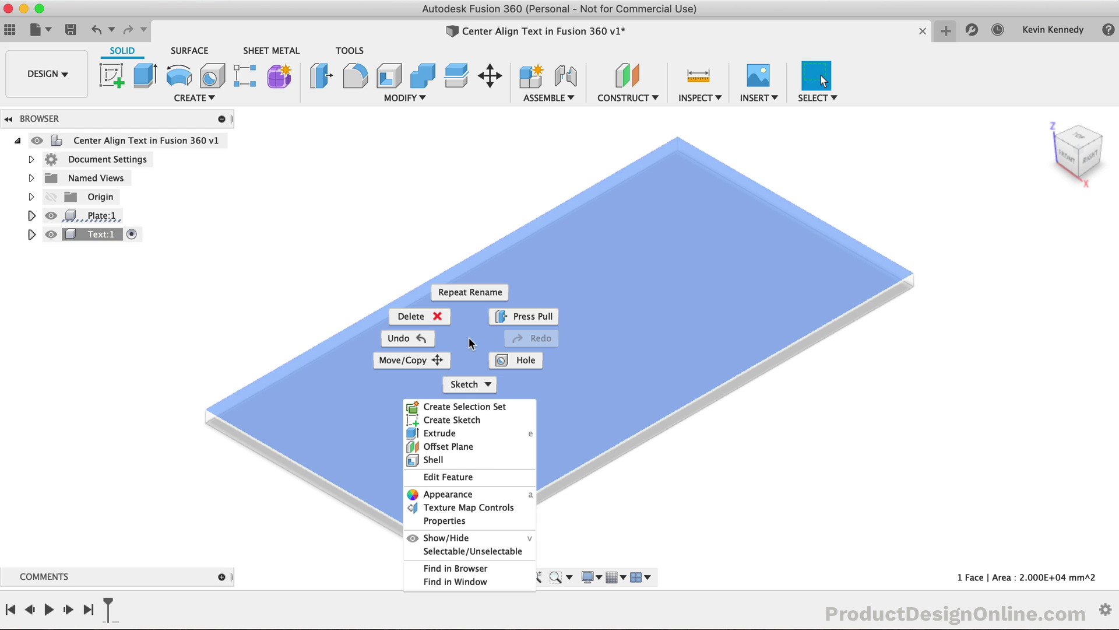
{"action": "left_click", "coordinate": [493, 420]}
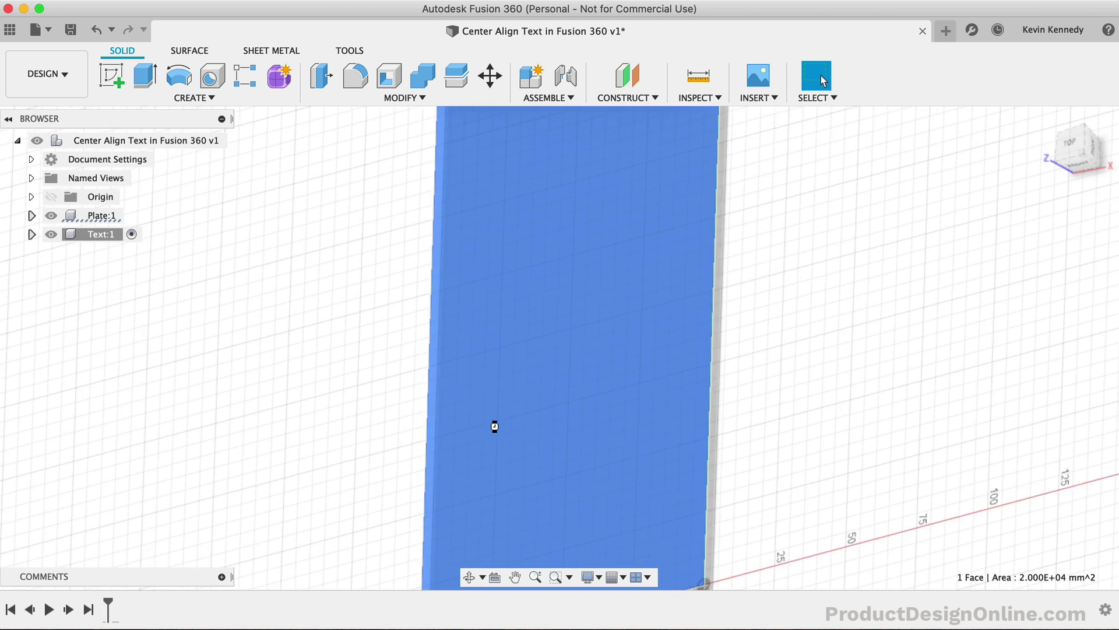
{"action": "left_click", "coordinate": [1111, 129]}
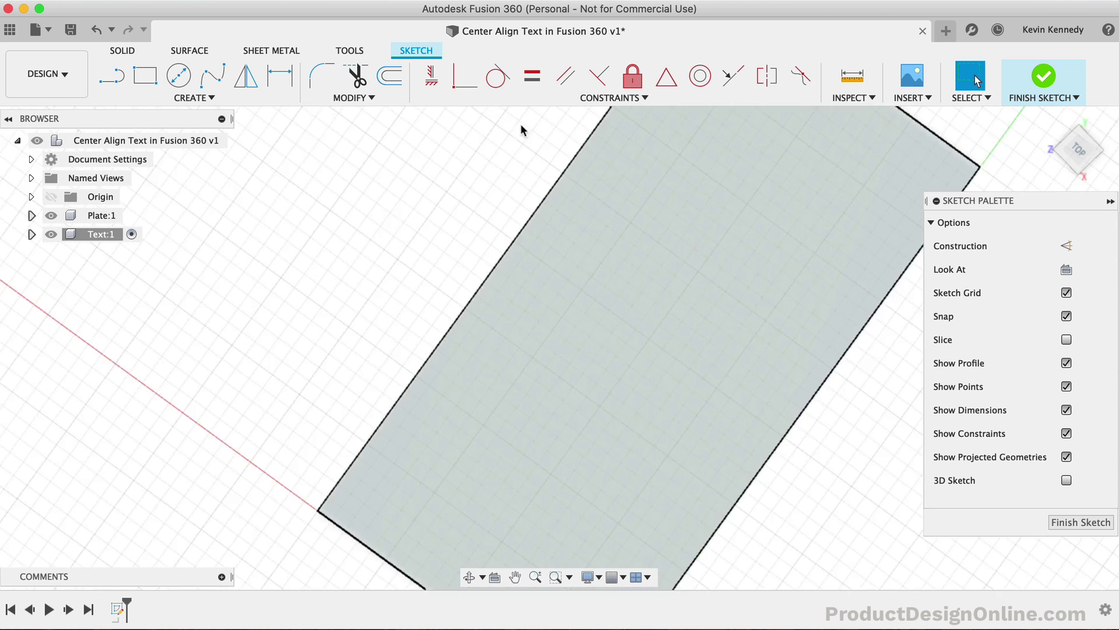
- Place bold KEVIN text on the plate, rotated to horizontal, and start changing its height
{"action": "left_click", "coordinate": [194, 97]}
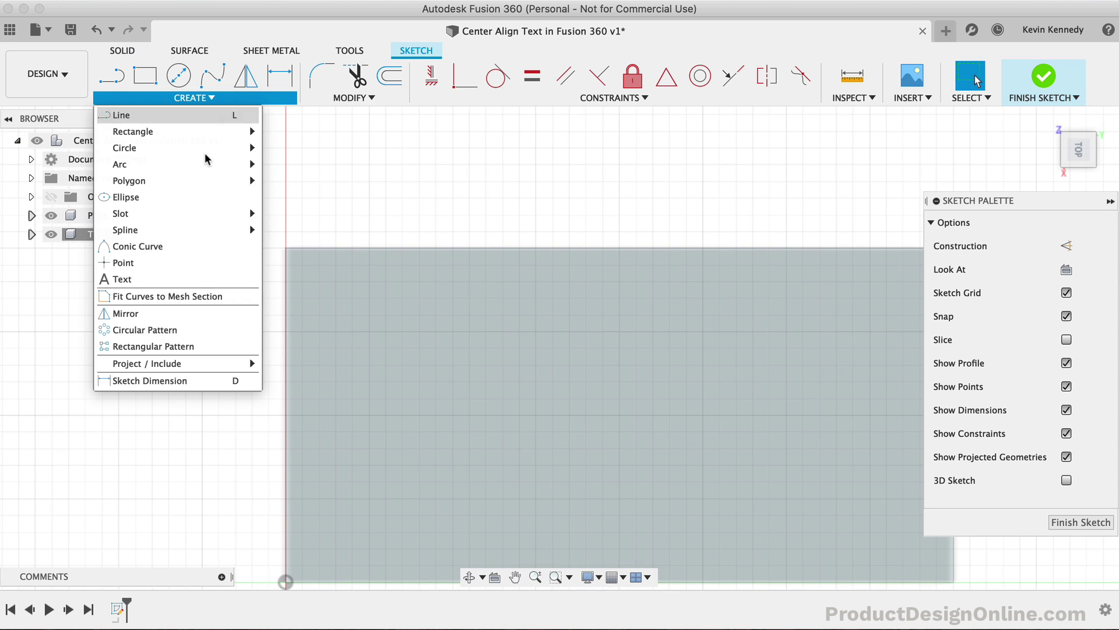
{"action": "left_click", "coordinate": [195, 278]}
{"action": "left_click", "coordinate": [263, 446]}
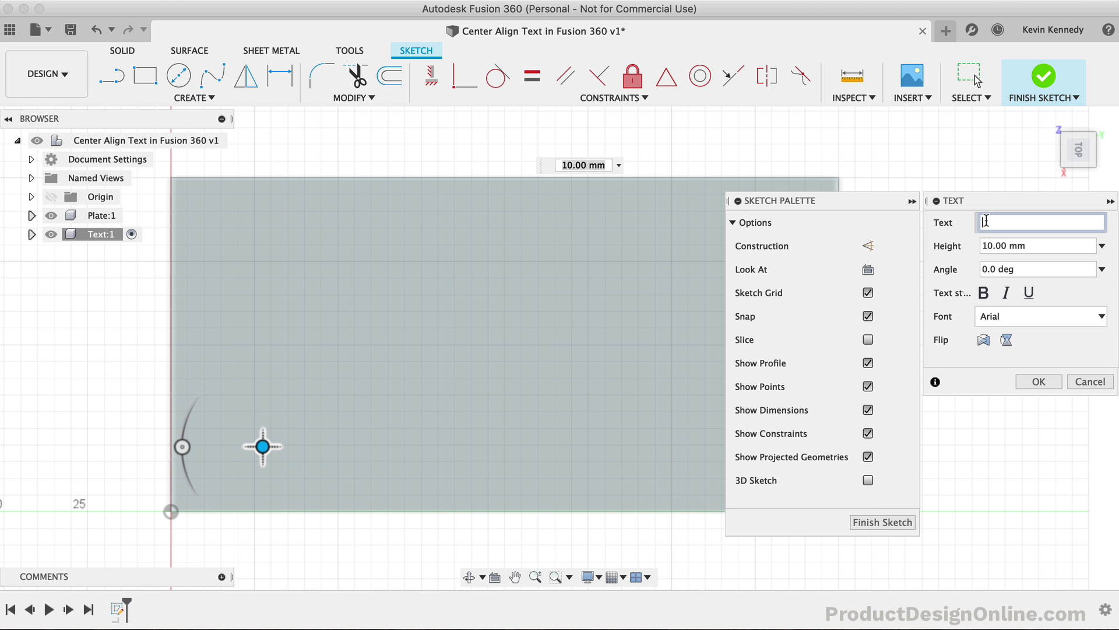
{"action": "type", "text": "KEVIN"}
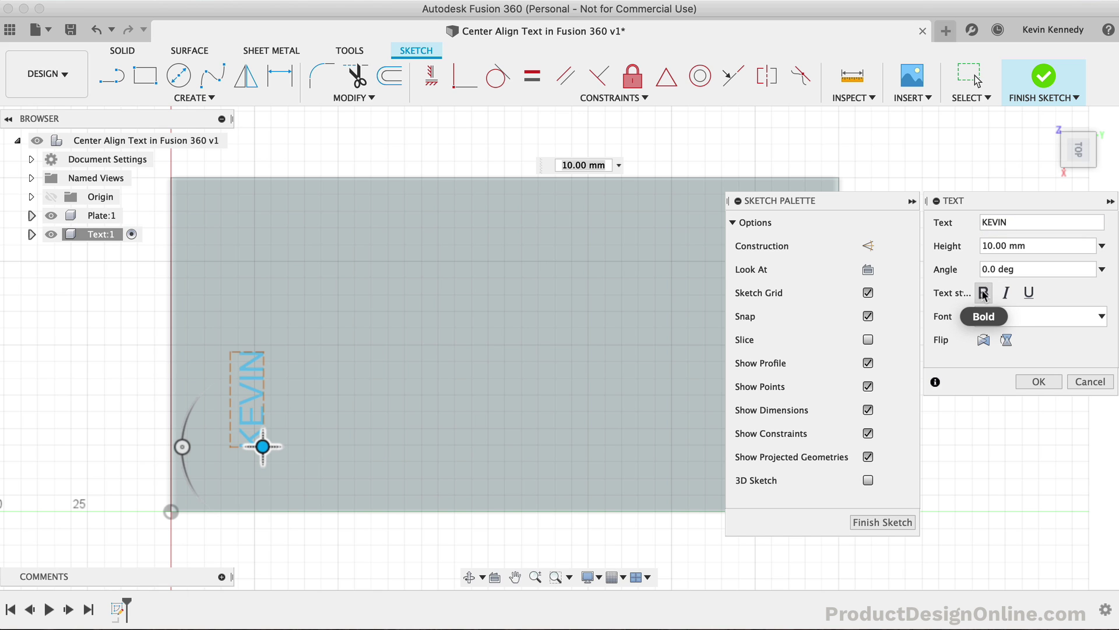
{"action": "left_click", "coordinate": [983, 293]}
{"action": "left_click_drag", "start_coordinate": [182, 446], "coordinate": [263, 365]}
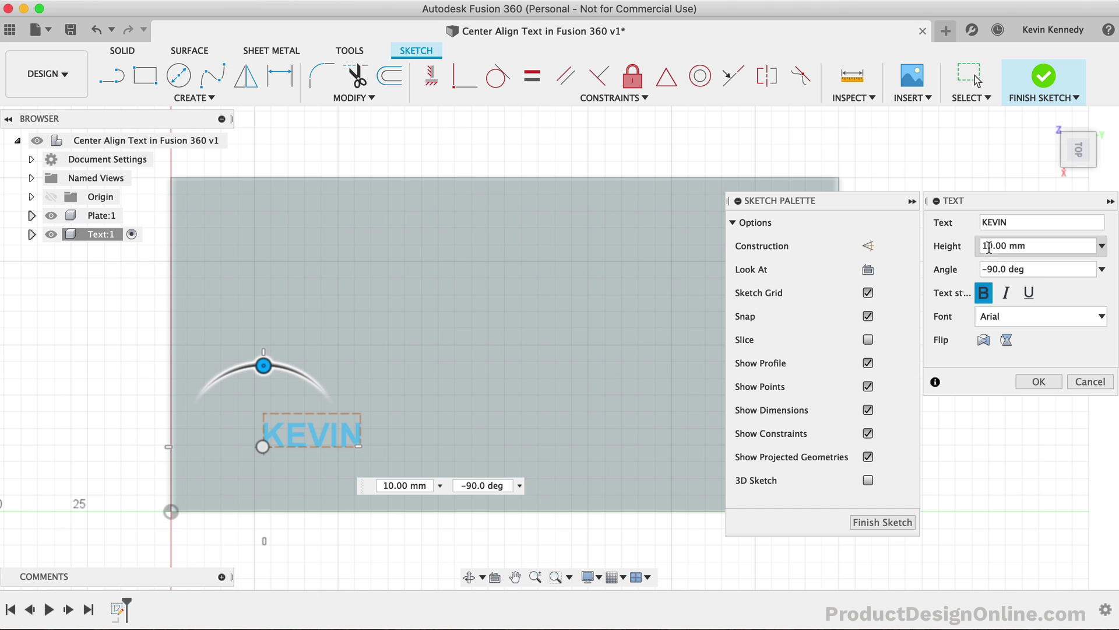
{"action": "left_click", "coordinate": [987, 245]}
{"action": "key", "text": "BackSpace"}
- Commit the bold 40 mm KEVIN text and drag it nearer the plate's left edge
{"action": "type", "text": "4"}
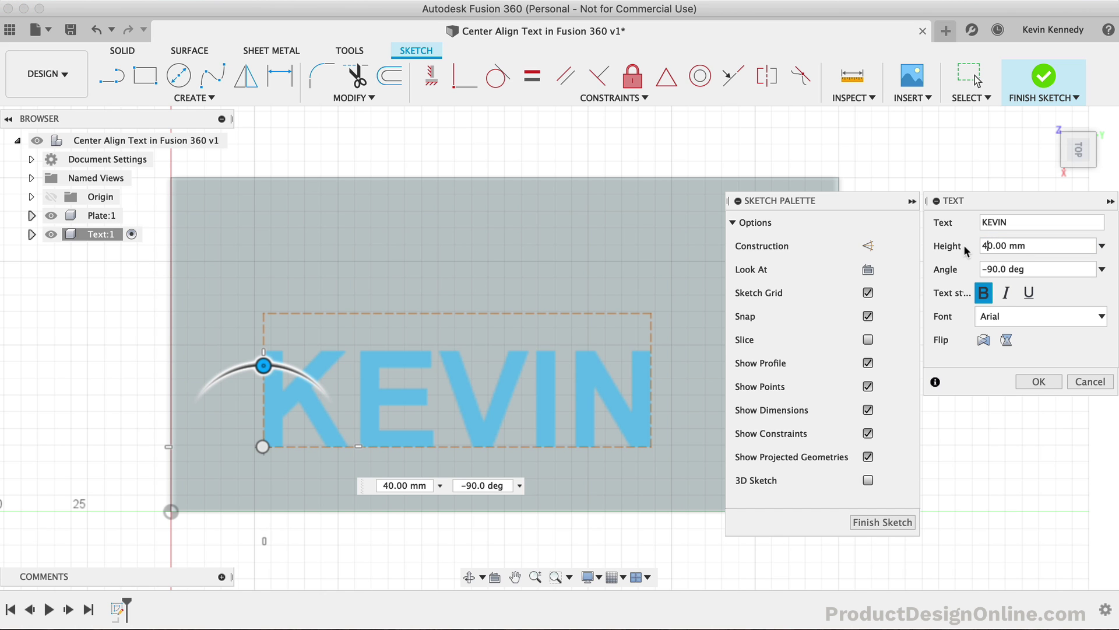
{"action": "left_click", "coordinate": [1047, 381]}
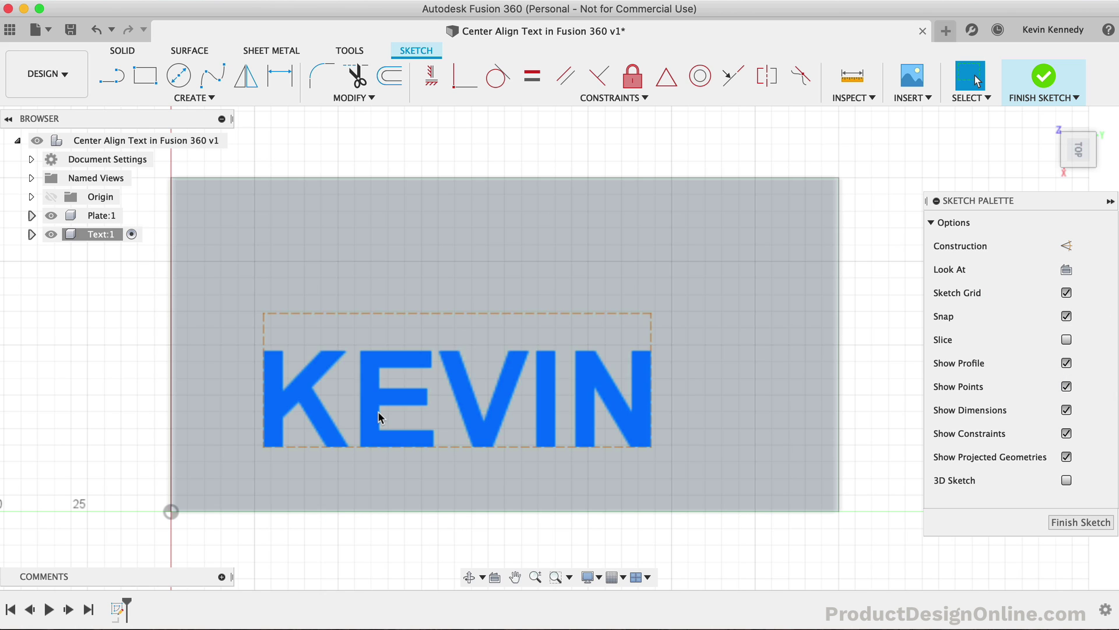
{"action": "mouse_move", "coordinate": [377, 411]}
{"action": "left_mouse_down"}
{"action": "mouse_move", "coordinate": [429, 343]}
{"action": "mouse_move", "coordinate": [367, 404]}
{"action": "left_mouse_up"}
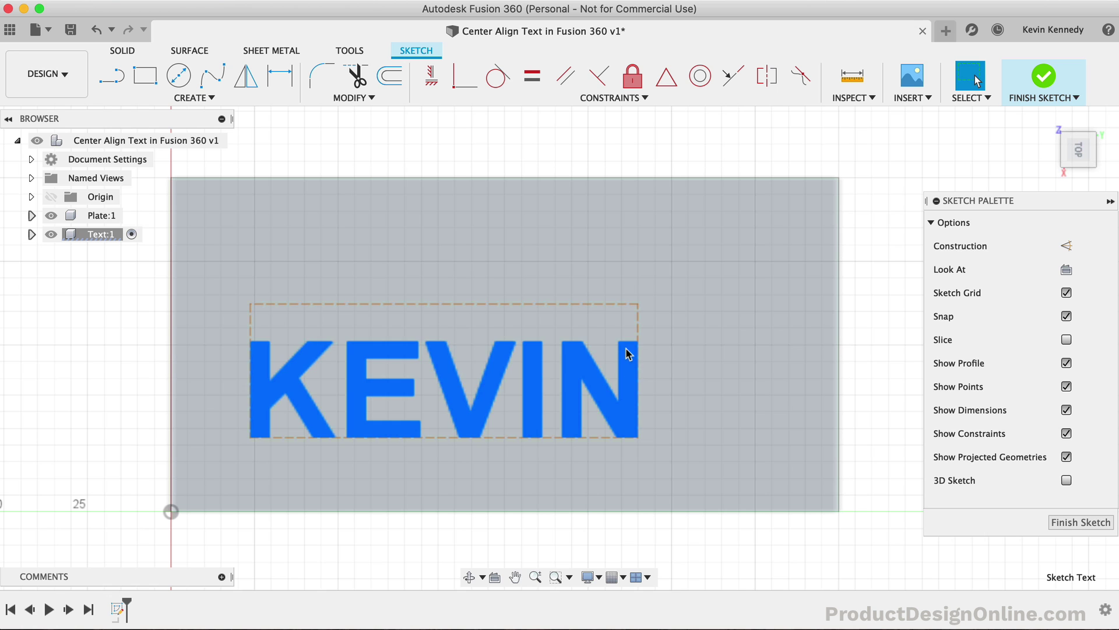
{"action": "mouse_move", "coordinate": [626, 351]}
{"action": "left_mouse_down"}
{"action": "mouse_move", "coordinate": [530, 357]}
{"action": "mouse_move", "coordinate": [577, 355]}
{"action": "mouse_move", "coordinate": [610, 333]}
{"action": "mouse_move", "coordinate": [563, 374]}
{"action": "left_mouse_up"}
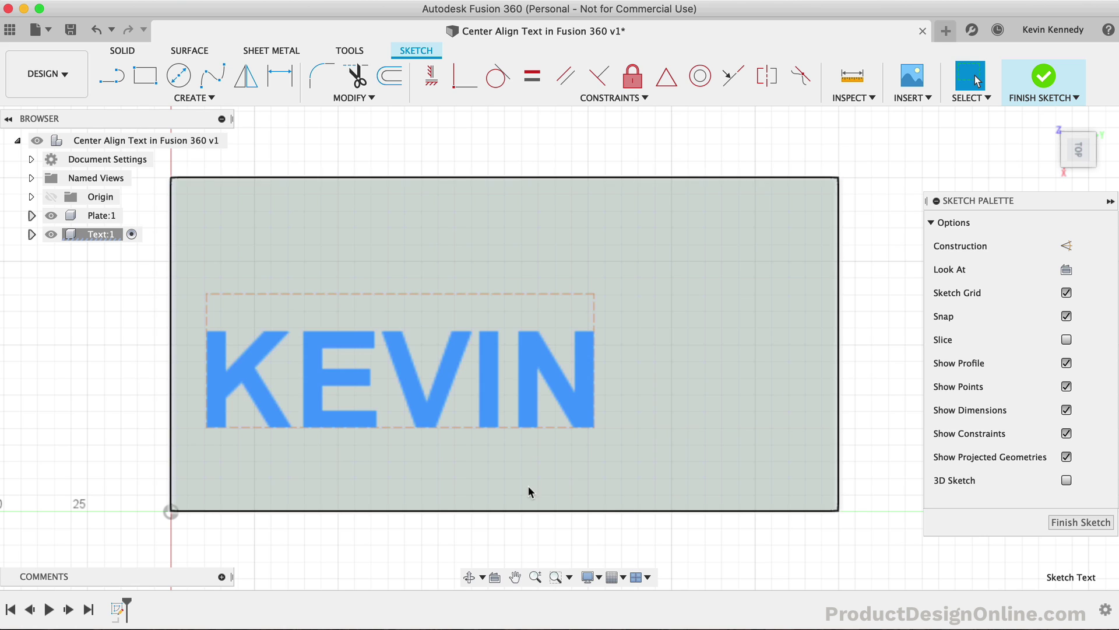
{"action": "key", "text": "ctrl+a"}
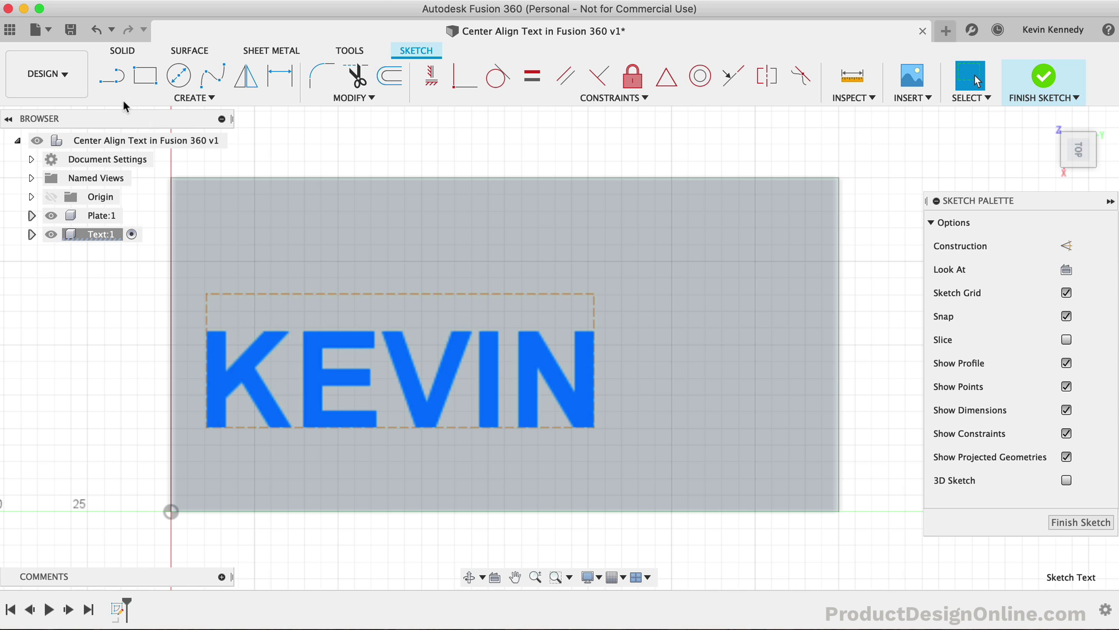
- Draw a vertical construction line from the plate's top-edge midpoint to its bottom-edge midpoint
{"action": "left_click", "coordinate": [112, 80]}
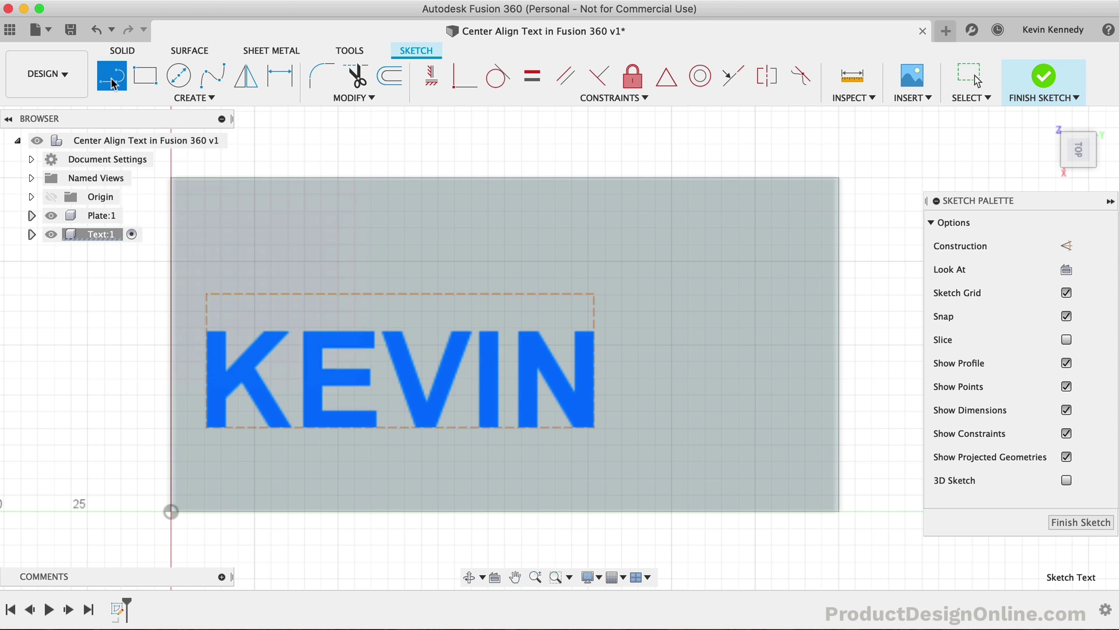
{"action": "left_click", "coordinate": [505, 178]}
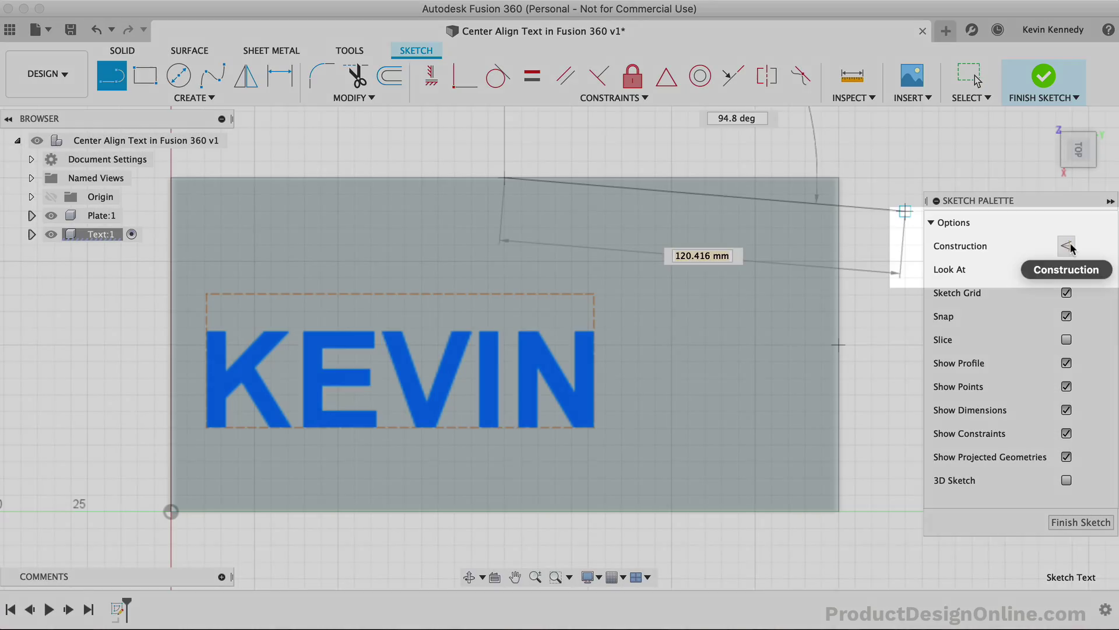
{"action": "left_click", "coordinate": [1068, 246]}
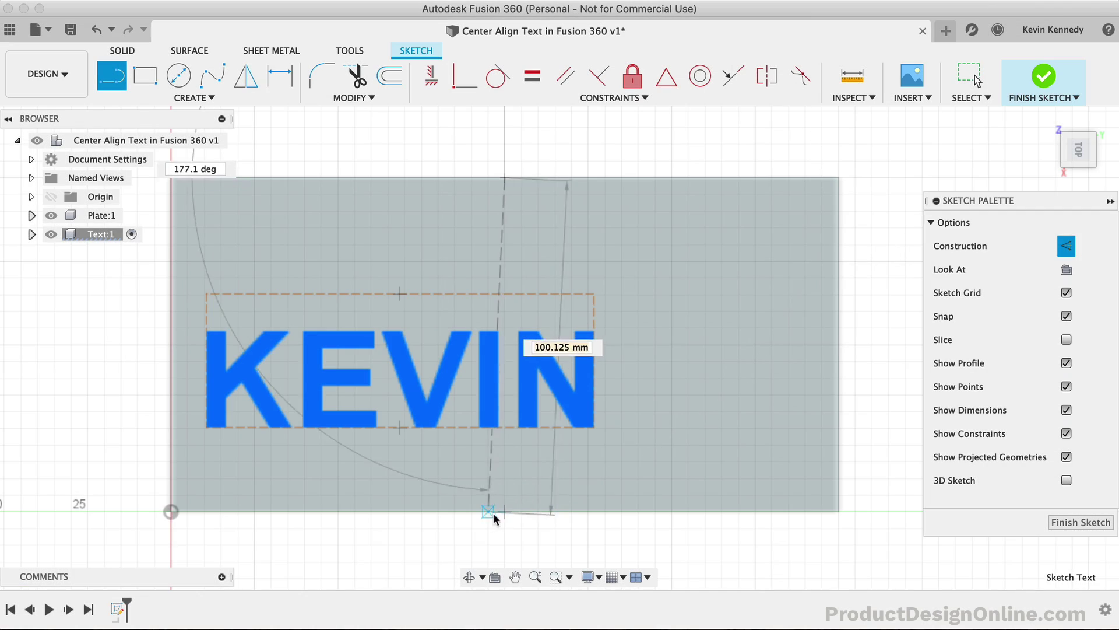
{"action": "left_click", "coordinate": [503, 512]}
{"action": "key", "text": "Escape"}
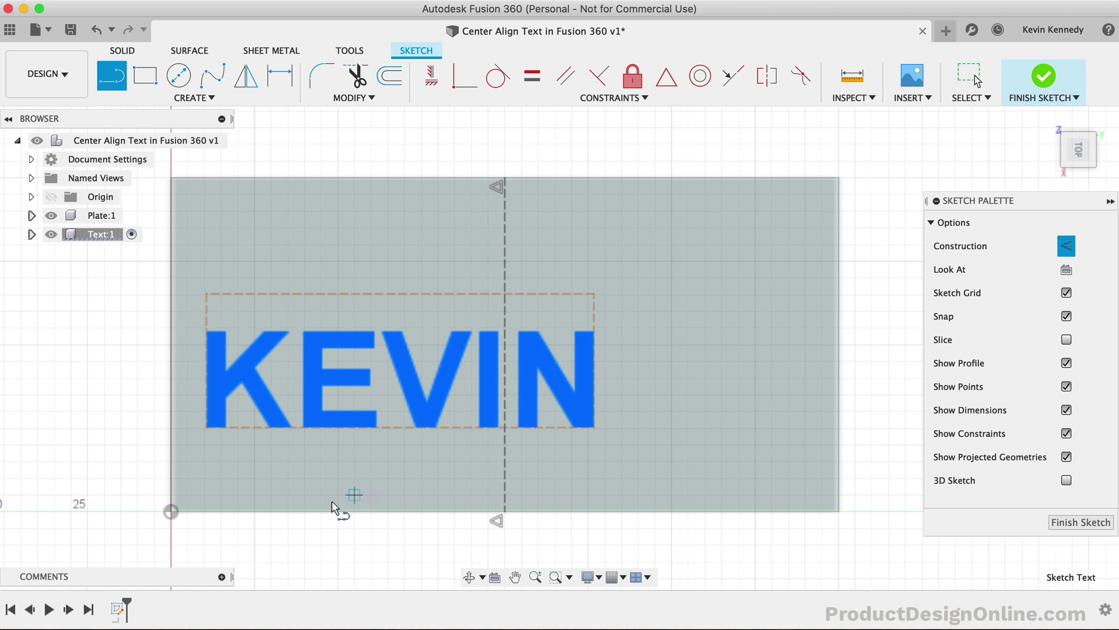
- Draw a construction line from the KEVIN text box's top midpoint to its bottom midpoint
{"action": "left_click", "coordinate": [399, 294]}
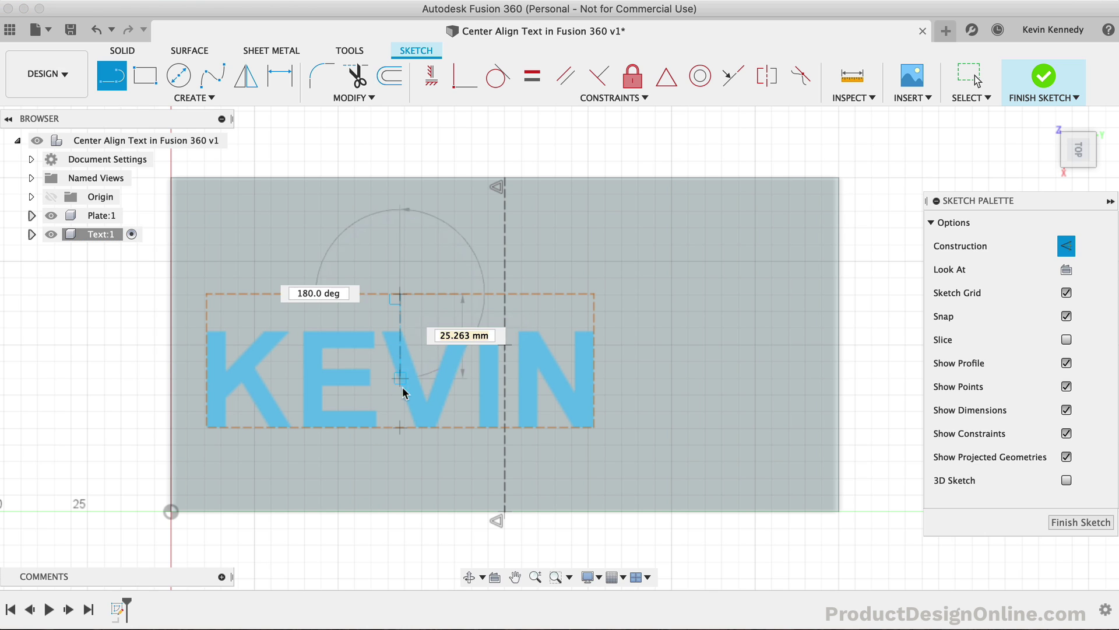
{"action": "double_click", "coordinate": [401, 427]}
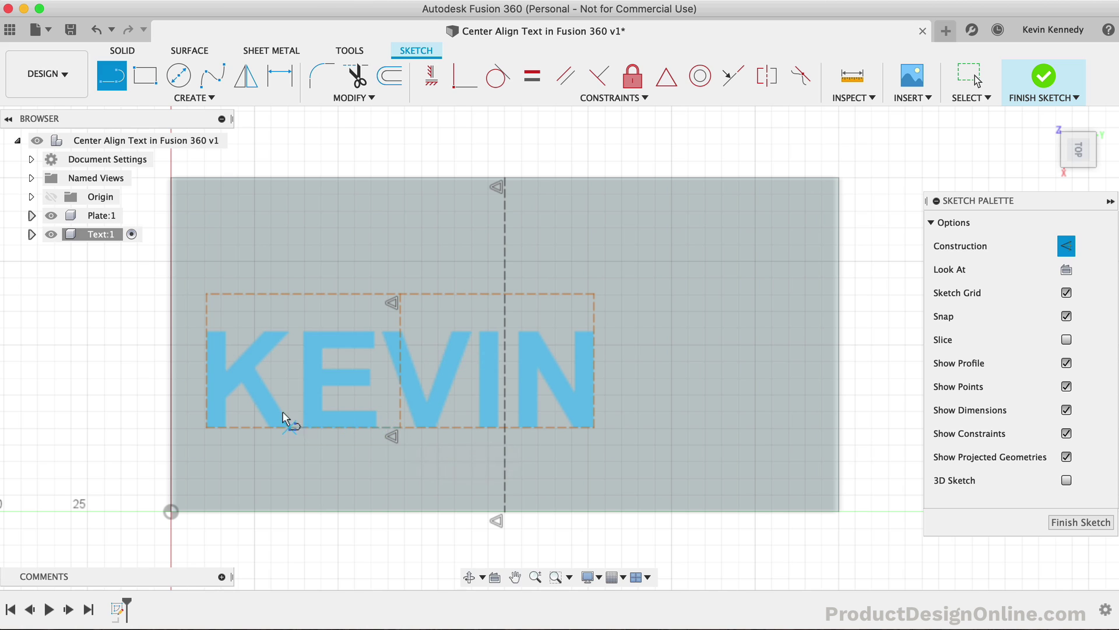
{"action": "key", "text": "Escape"}
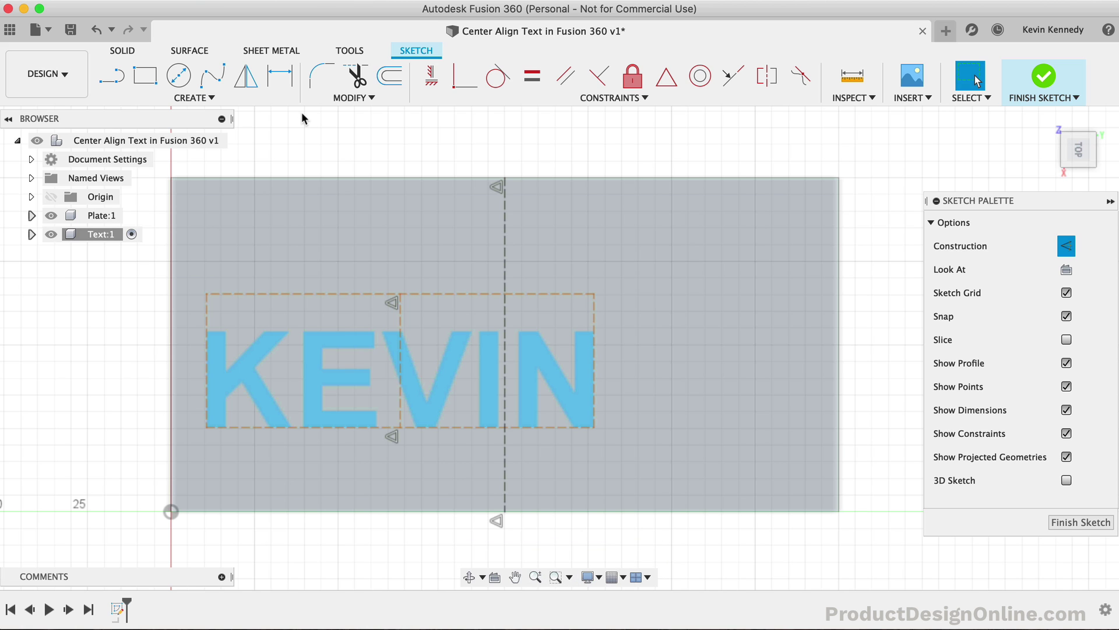
{"action": "key", "text": "shift"}
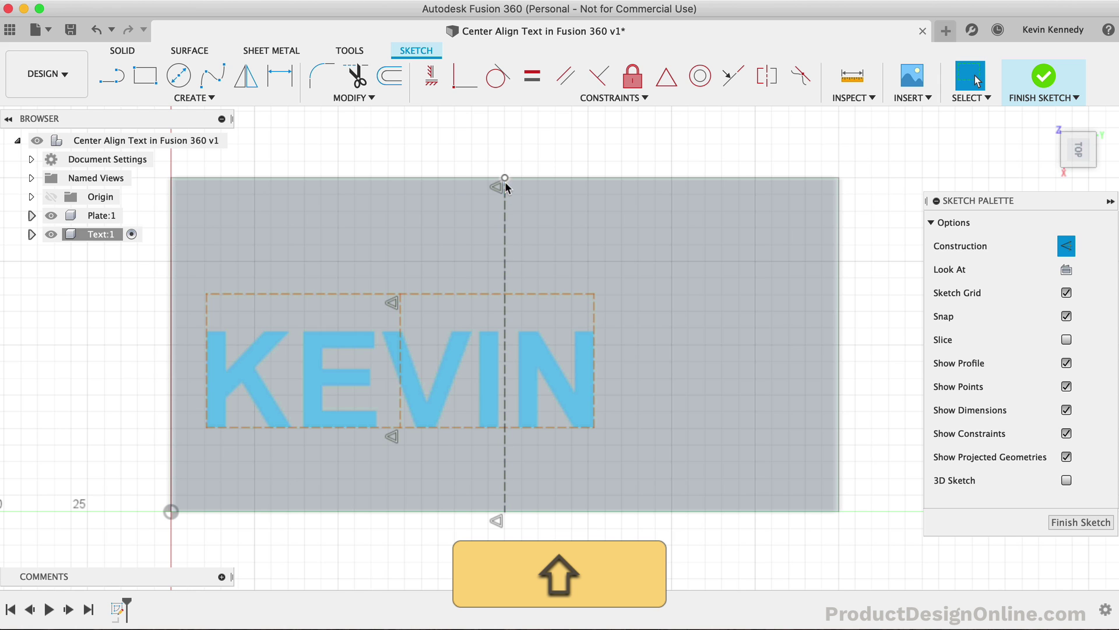
- Apply a vertical constraint between the centre line's top end and the text box's top midpoint
{"action": "left_click", "coordinate": [504, 177], "text": "shift"}
{"action": "left_click", "coordinate": [401, 294], "text": "shift"}
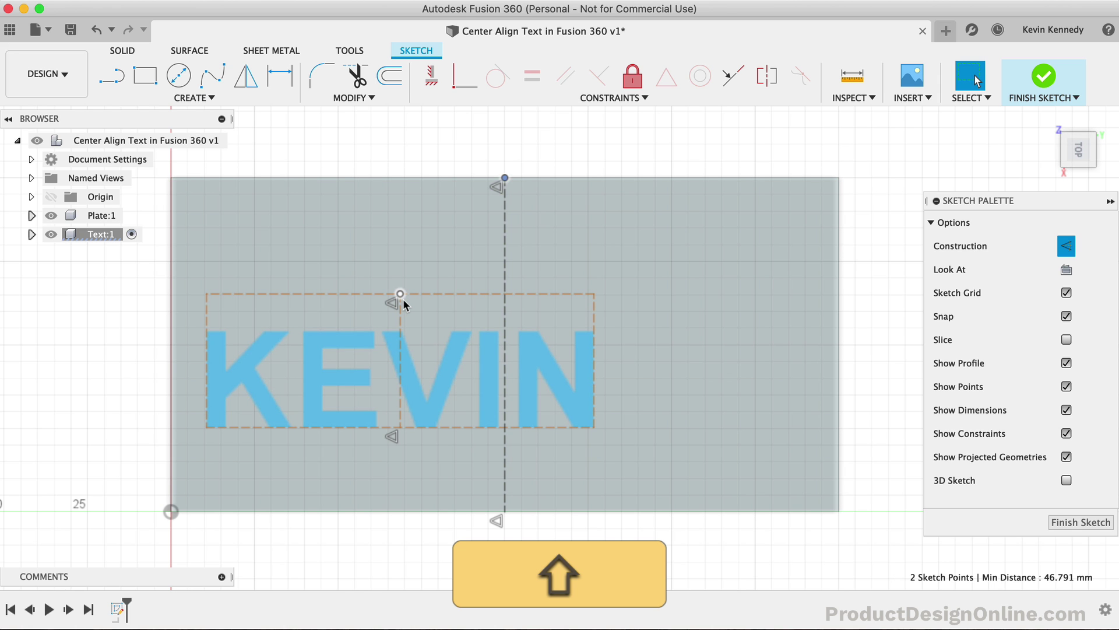
{"action": "left_click", "coordinate": [428, 82]}
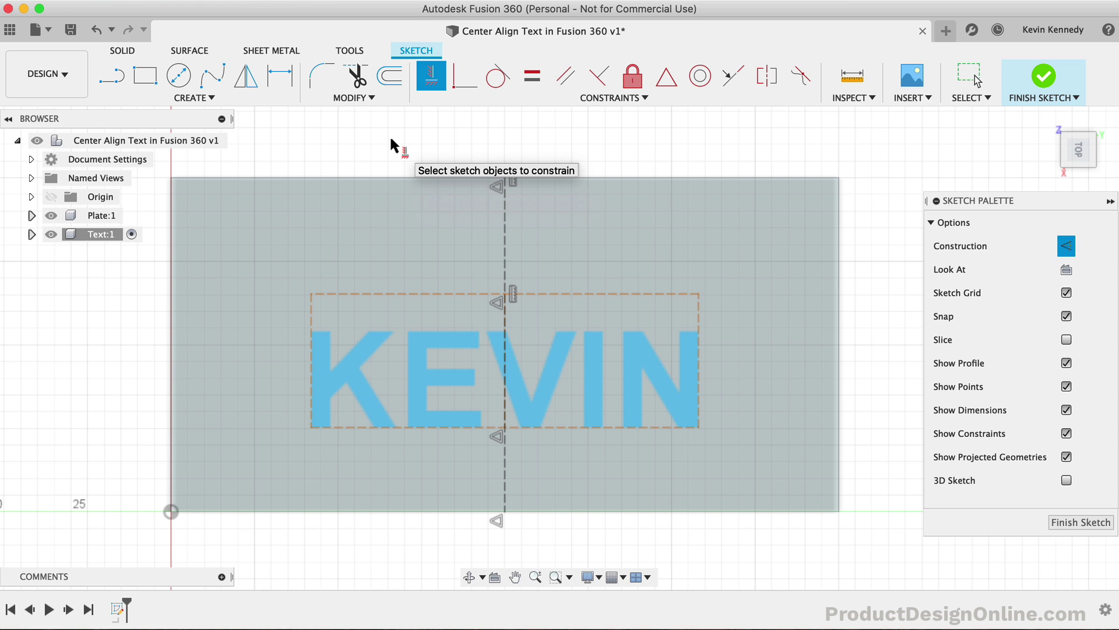
- Test the text constraint by rotating the KEVIN text, then undo the rotation
{"action": "key", "text": "Escape"}
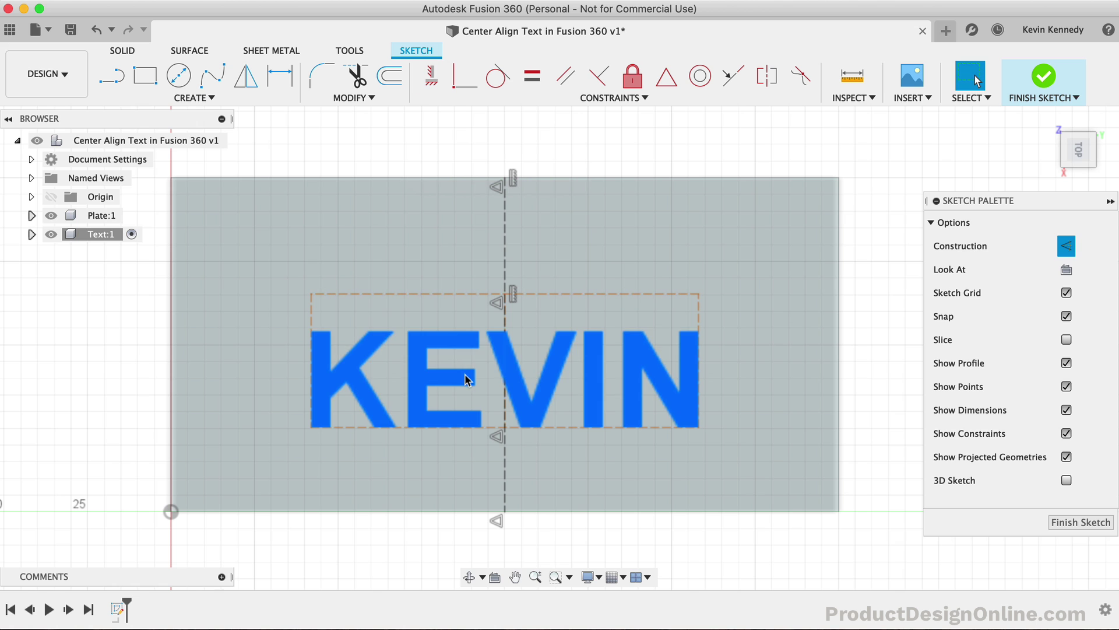
{"action": "left_click_drag", "start_coordinate": [464, 373], "coordinate": [368, 416]}
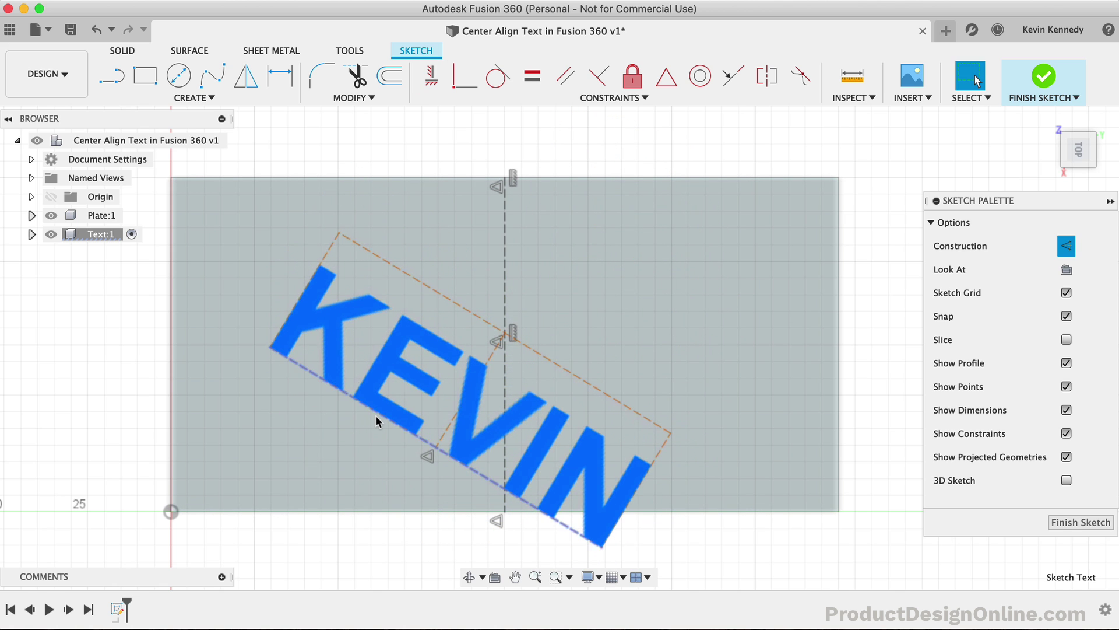
{"action": "key", "text": "super+z"}
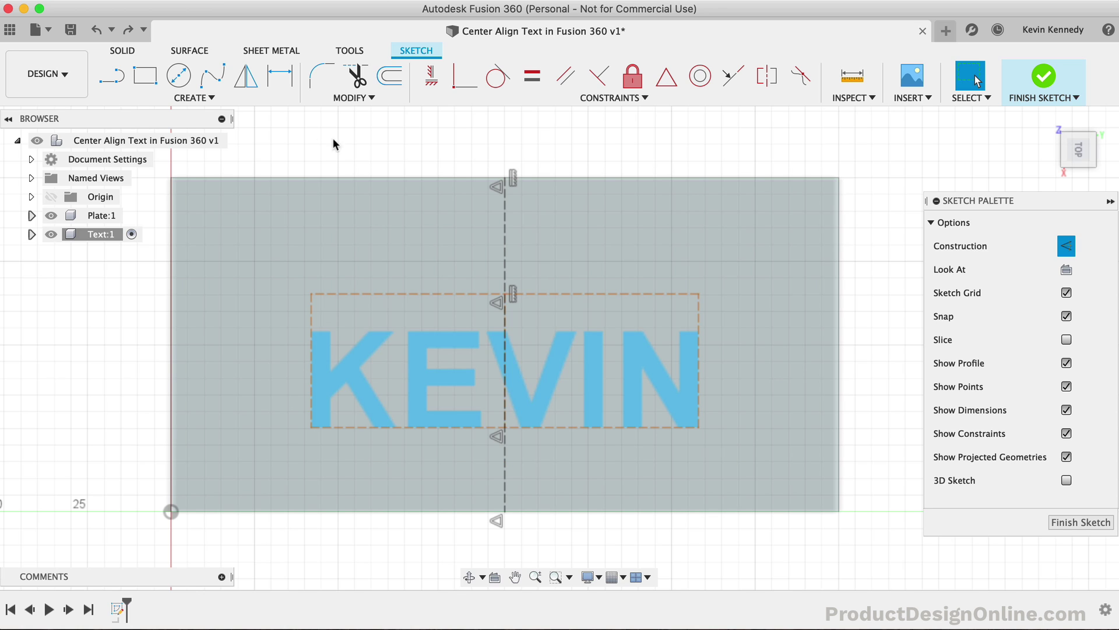
- Vertically constrain the text box's bottom midpoint to the centre line's bottom end, then drag the text down
{"action": "left_click", "coordinate": [430, 77]}
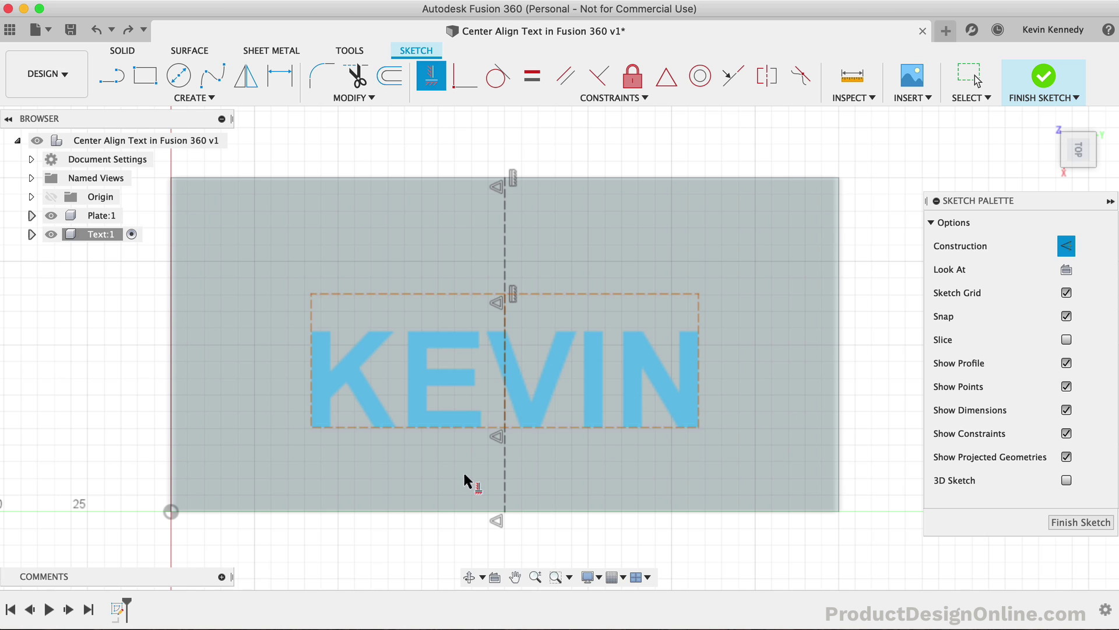
{"action": "left_click", "coordinate": [505, 511]}
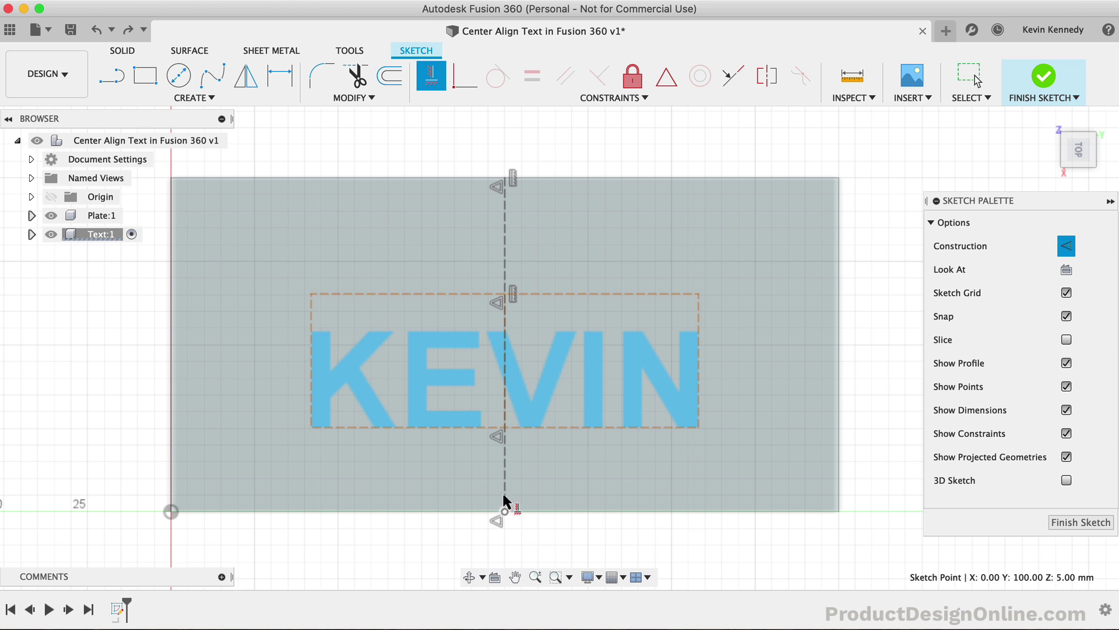
{"action": "left_click", "coordinate": [504, 429]}
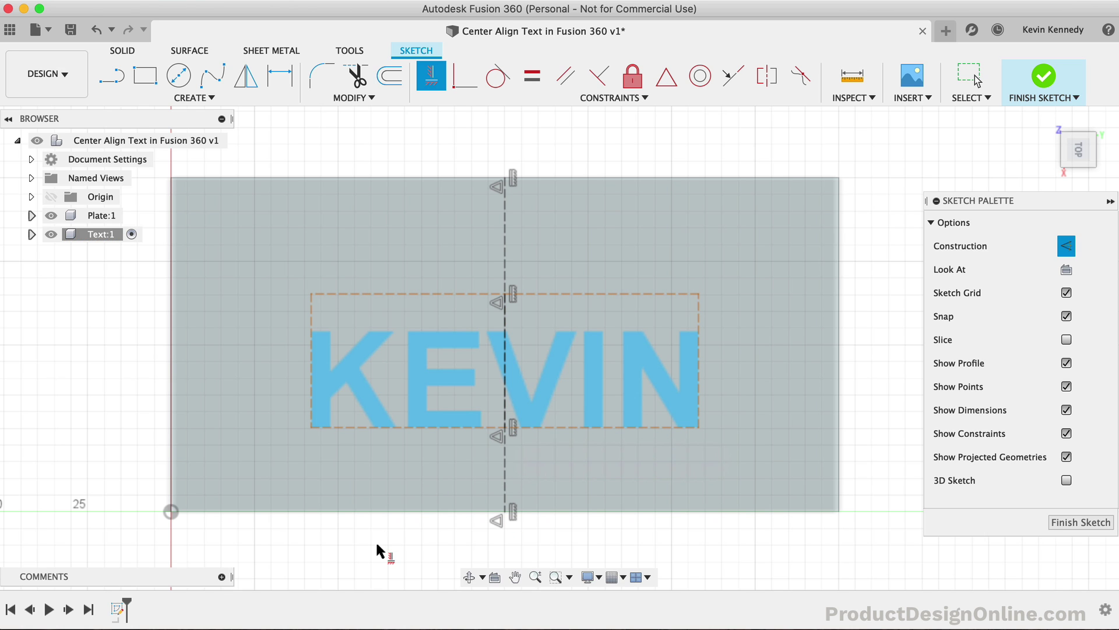
{"action": "key", "text": "Escape"}
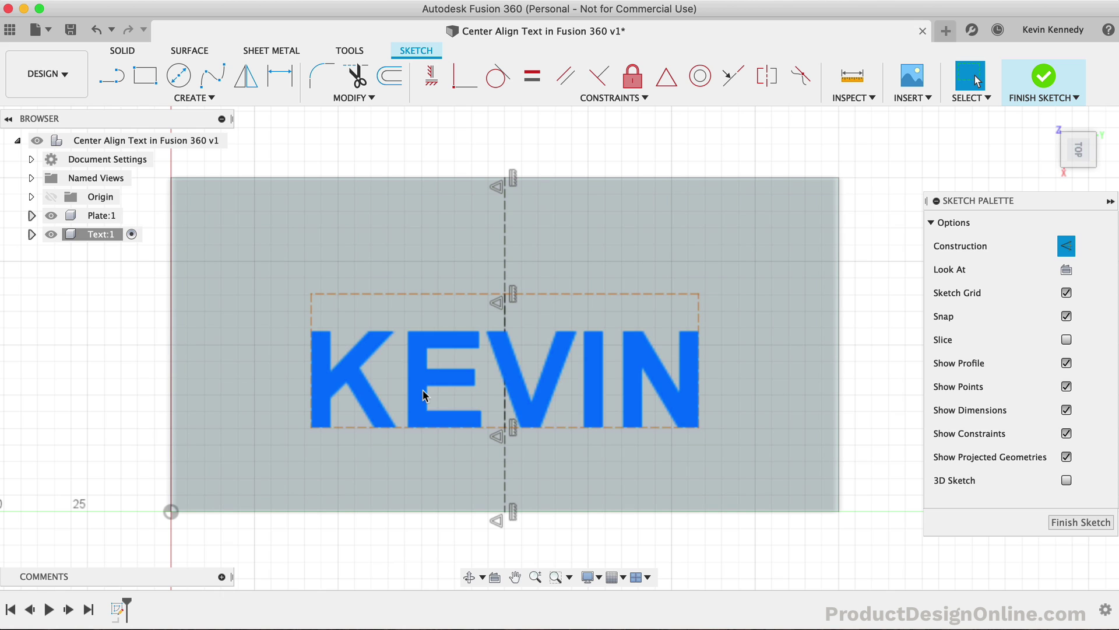
{"action": "left_click_drag", "start_coordinate": [425, 400], "coordinate": [331, 340]}
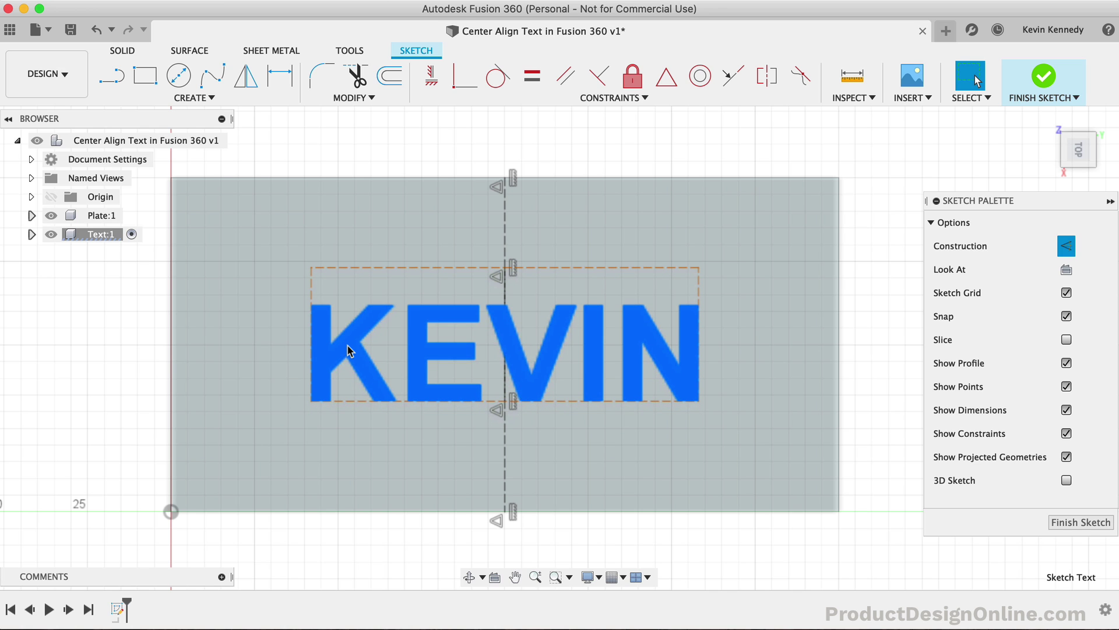
- Edit the sketch text so it reads CENTER instead of KEVIN
{"action": "double_click", "coordinate": [350, 351]}
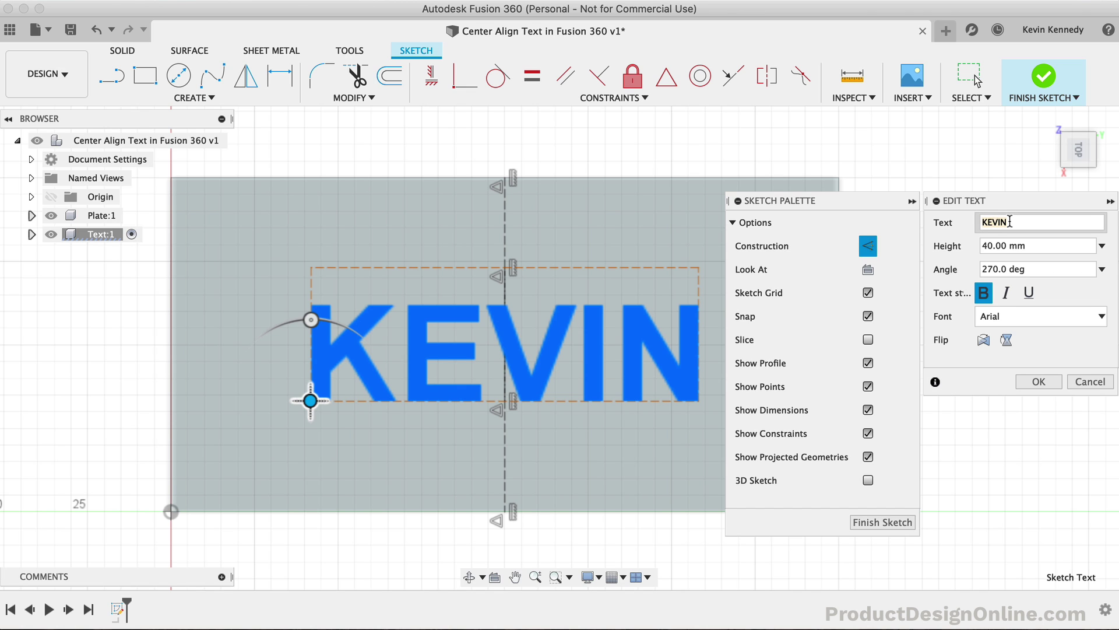
{"action": "type", "text": "CENTER"}
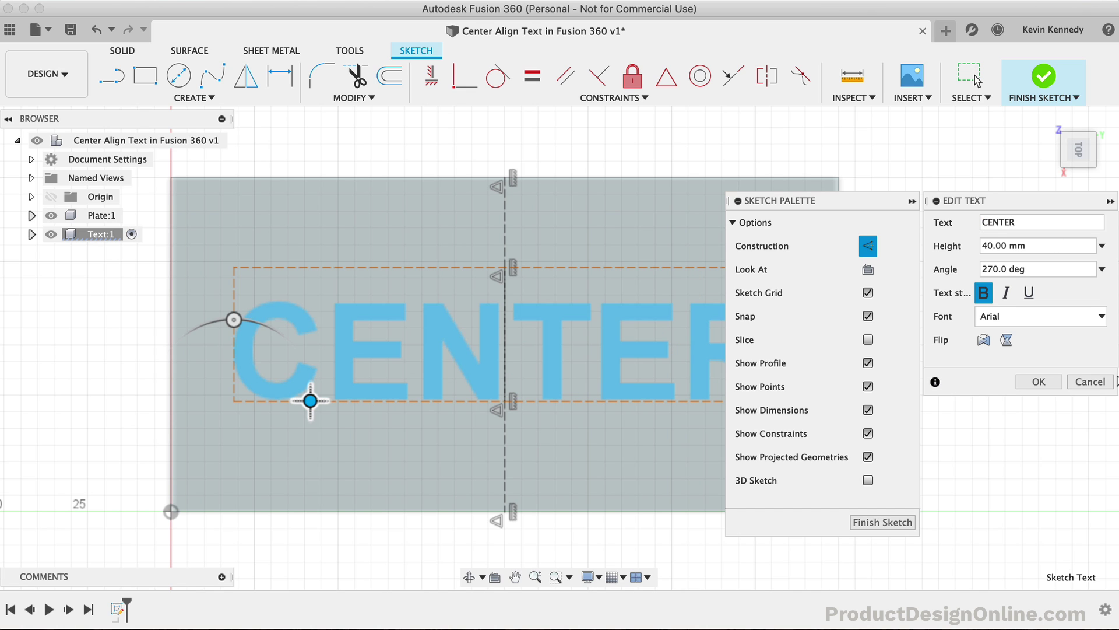
{"action": "left_click", "coordinate": [1043, 382]}
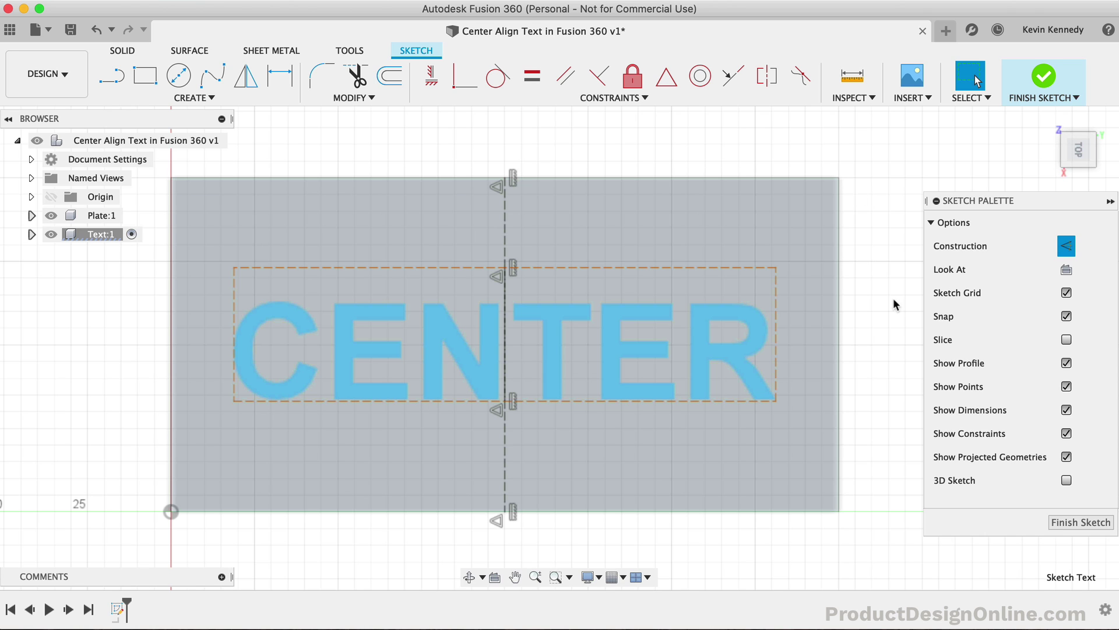
- Change the CENTER text height to 30.00 mm in Edit Text, correcting the value once
{"action": "double_click", "coordinate": [639, 365]}
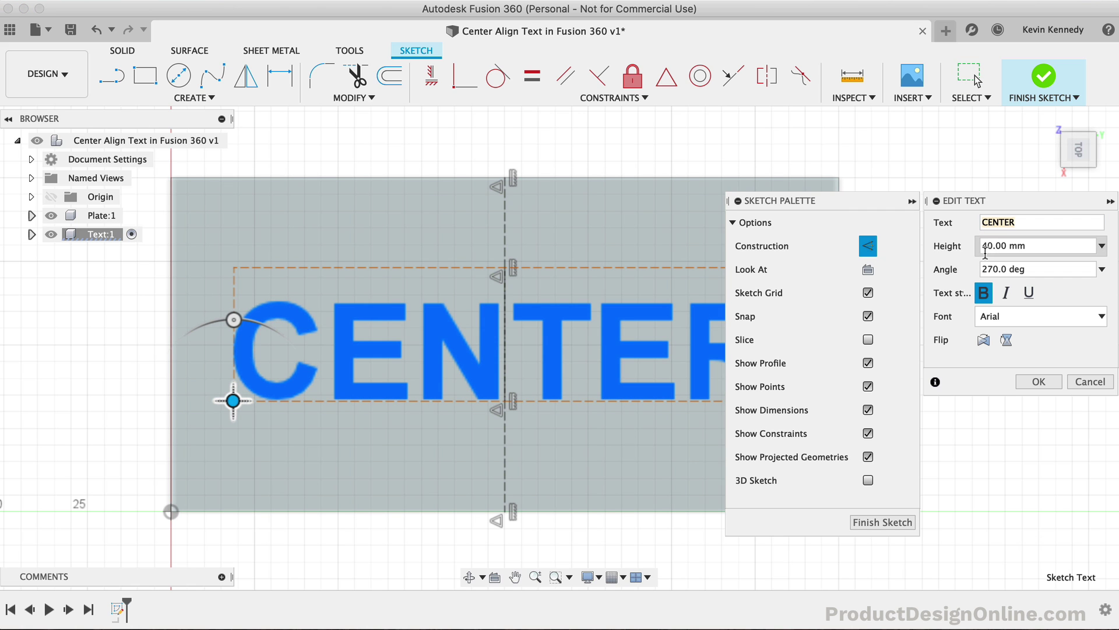
{"action": "left_click", "coordinate": [985, 242]}
{"action": "left_click", "coordinate": [979, 245]}
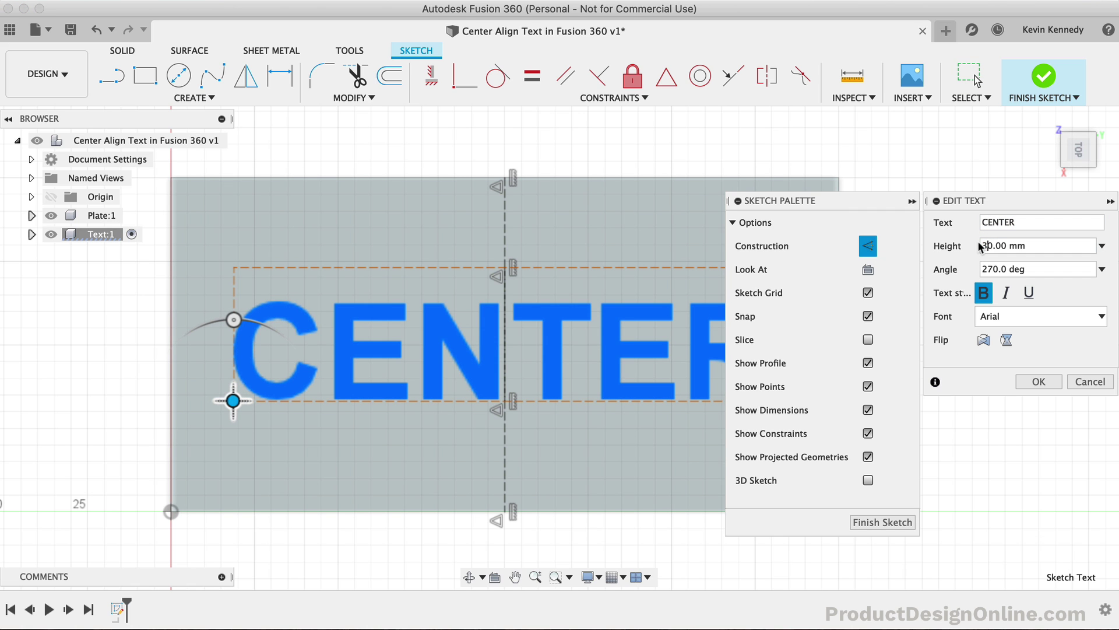
{"action": "type", "text": "3"}
{"action": "left_click", "coordinate": [1047, 382]}
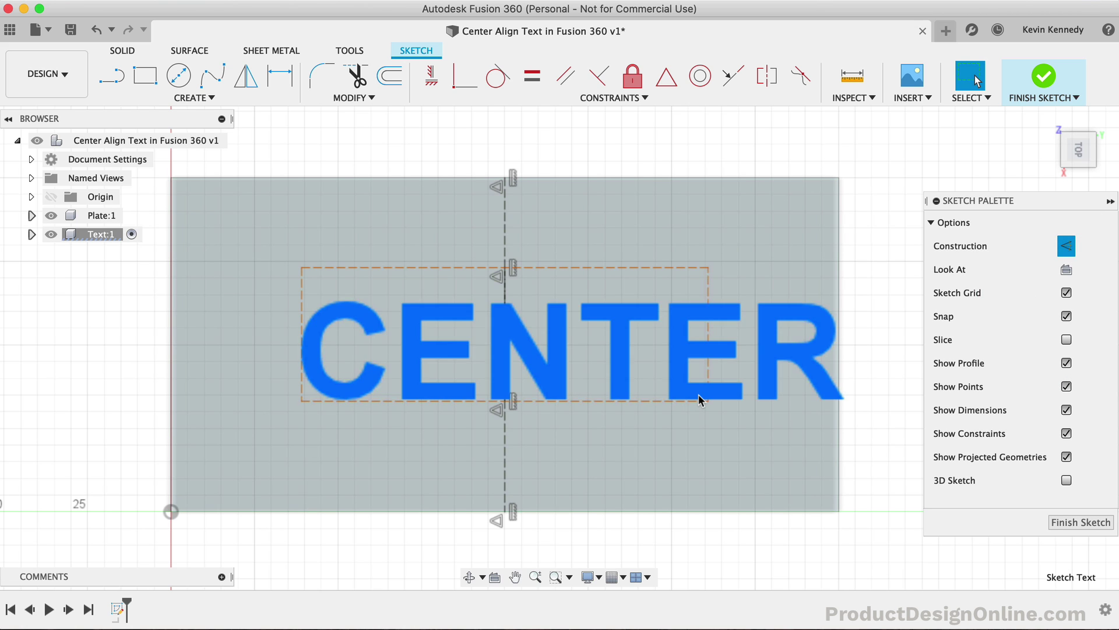
{"action": "double_click", "coordinate": [698, 397]}
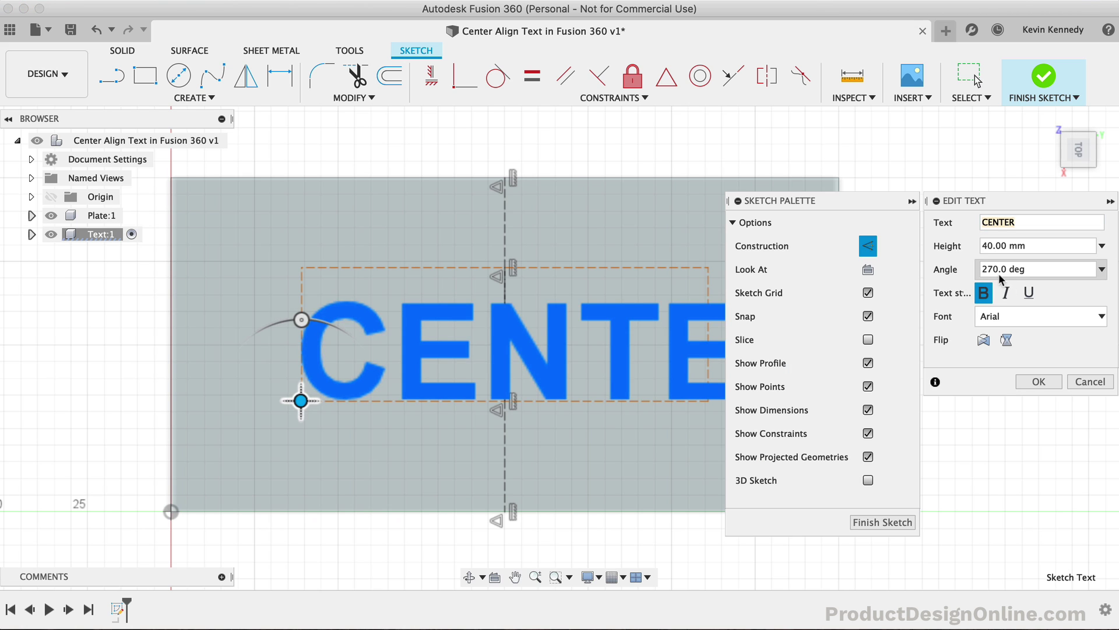
{"action": "left_click", "coordinate": [980, 246]}
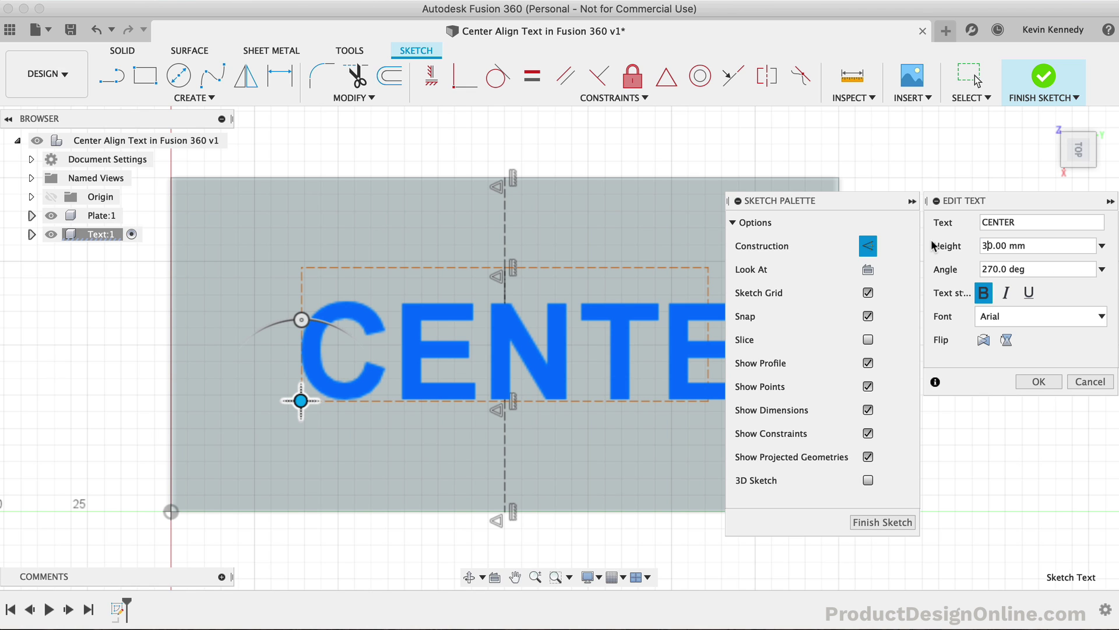
{"action": "left_click", "coordinate": [1037, 383]}
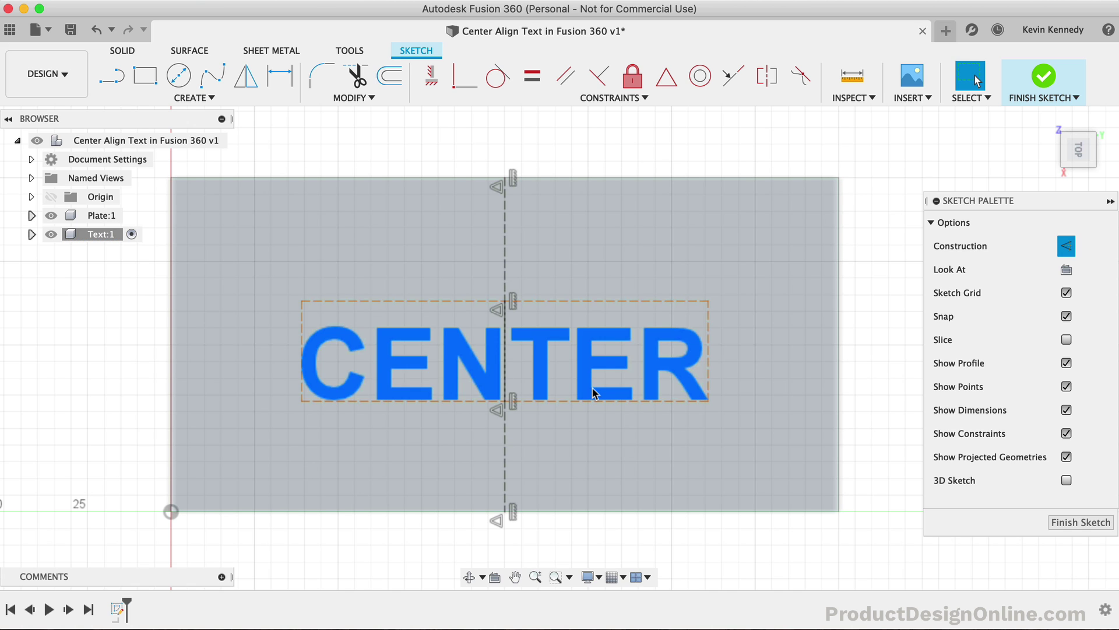
- Nudge CENTER up the centre line and draw short helper lines at the text box's and plate's right midpoints
{"action": "left_click_drag", "start_coordinate": [594, 392], "coordinate": [590, 366]}
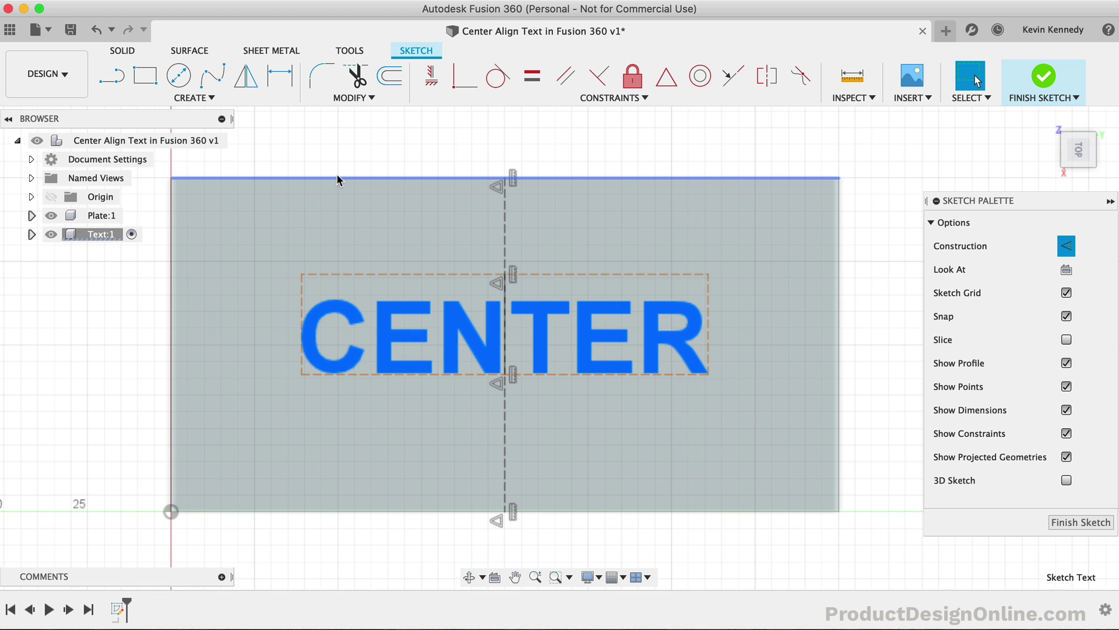
{"action": "key", "text": "l"}
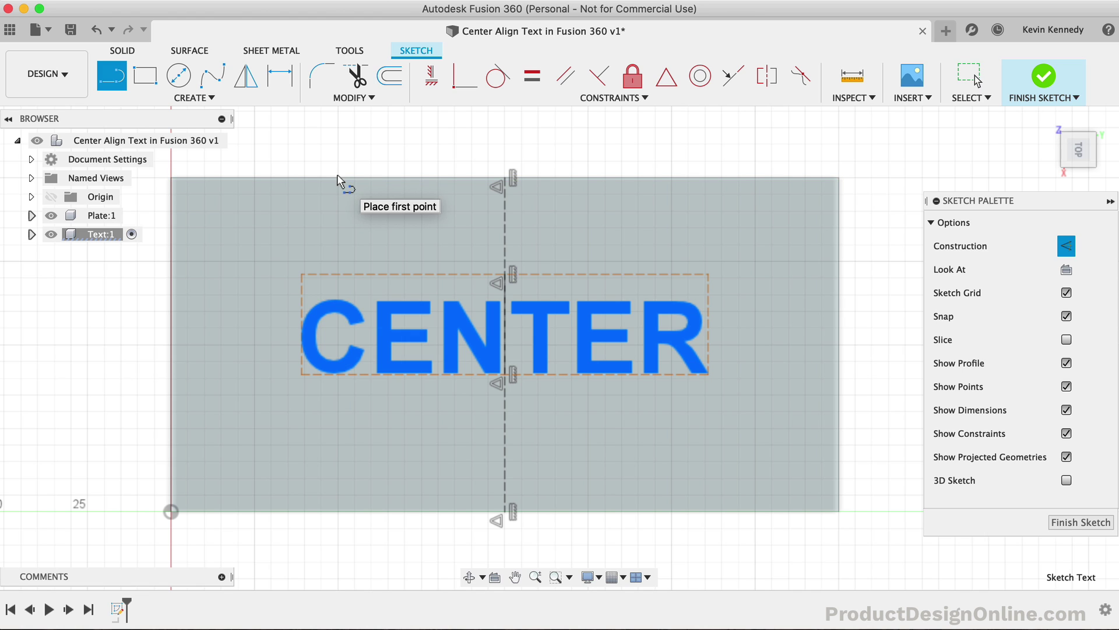
{"action": "left_click", "coordinate": [709, 325]}
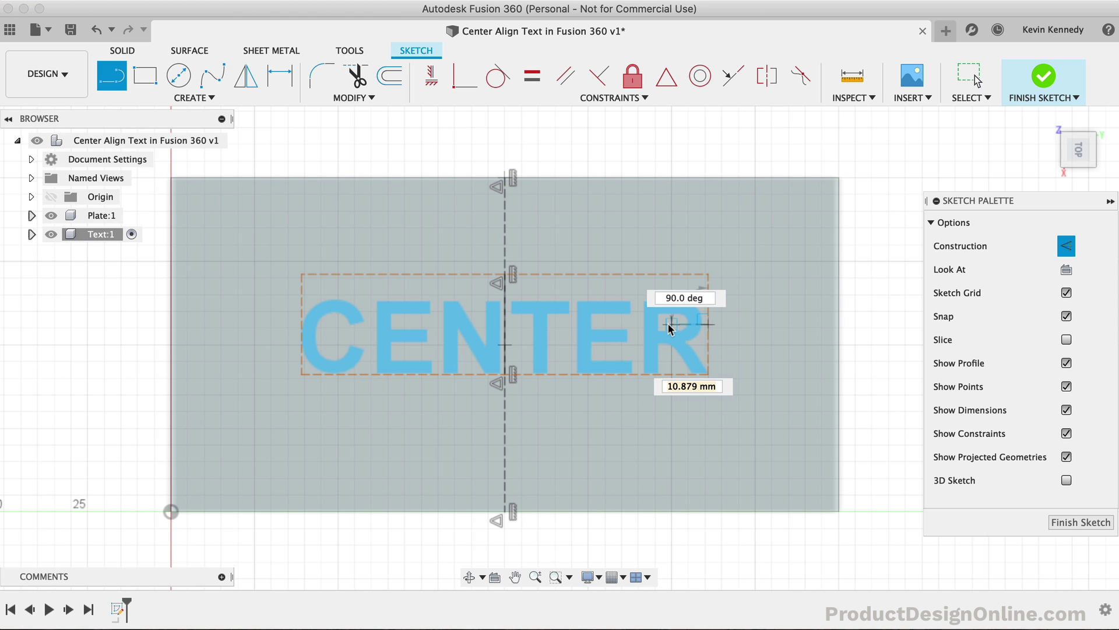
{"action": "left_click", "coordinate": [671, 324]}
{"action": "key", "text": "Escape"}
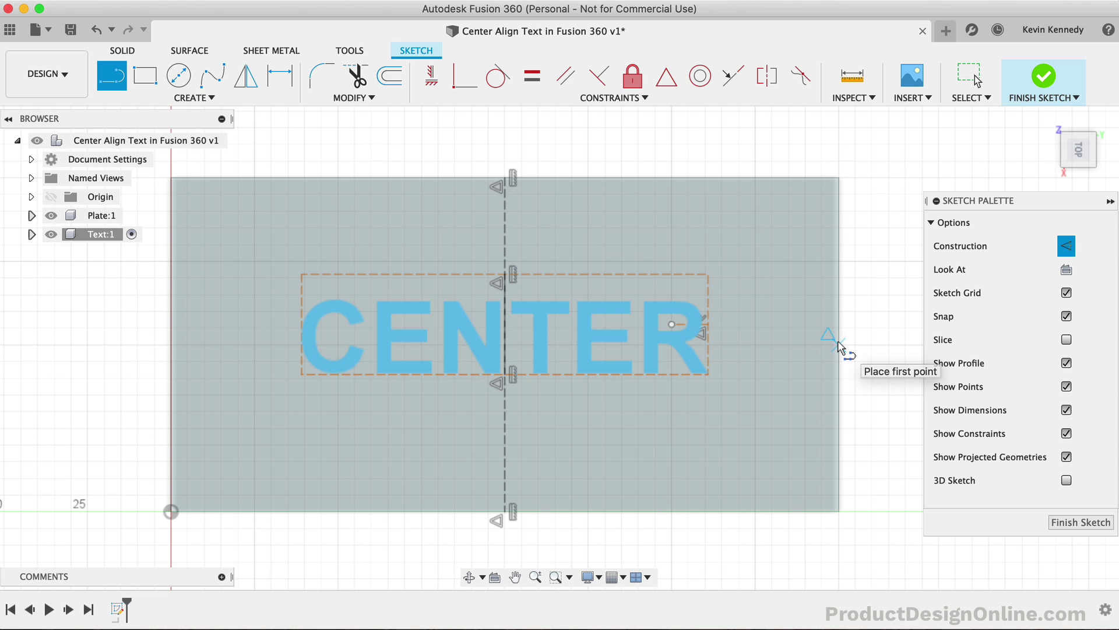
{"action": "left_click", "coordinate": [805, 345]}
{"action": "left_click", "coordinate": [819, 344]}
{"action": "key", "text": "Escape"}
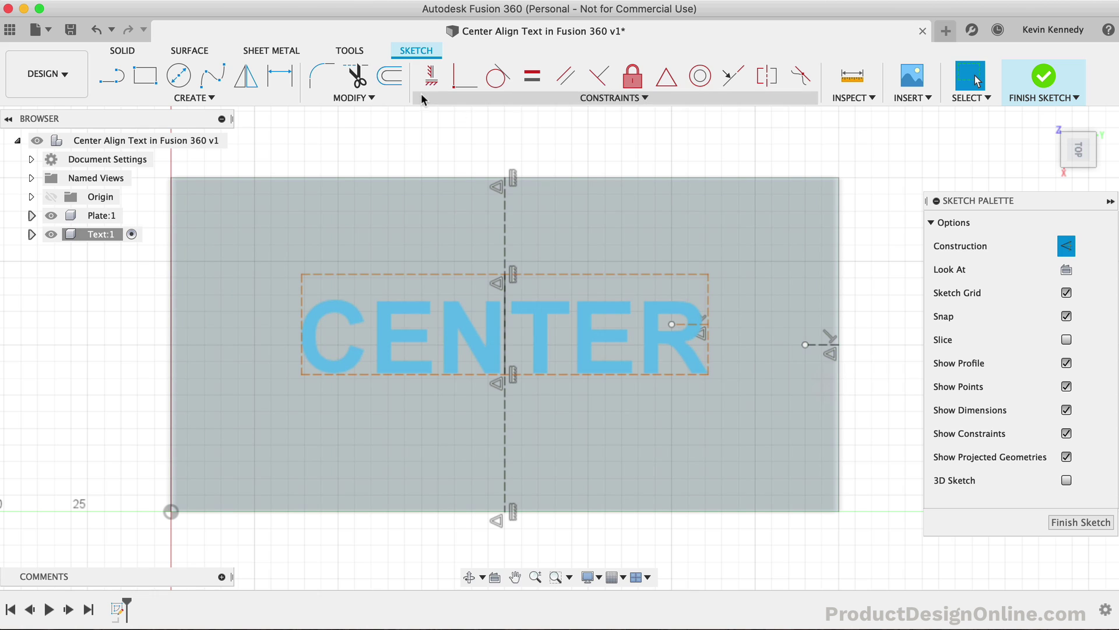
- Align the text box's helper line endpoint horizontally with the plate's helper line, centring the text vertically
{"action": "left_click", "coordinate": [430, 76]}
{"action": "left_click", "coordinate": [707, 324]}
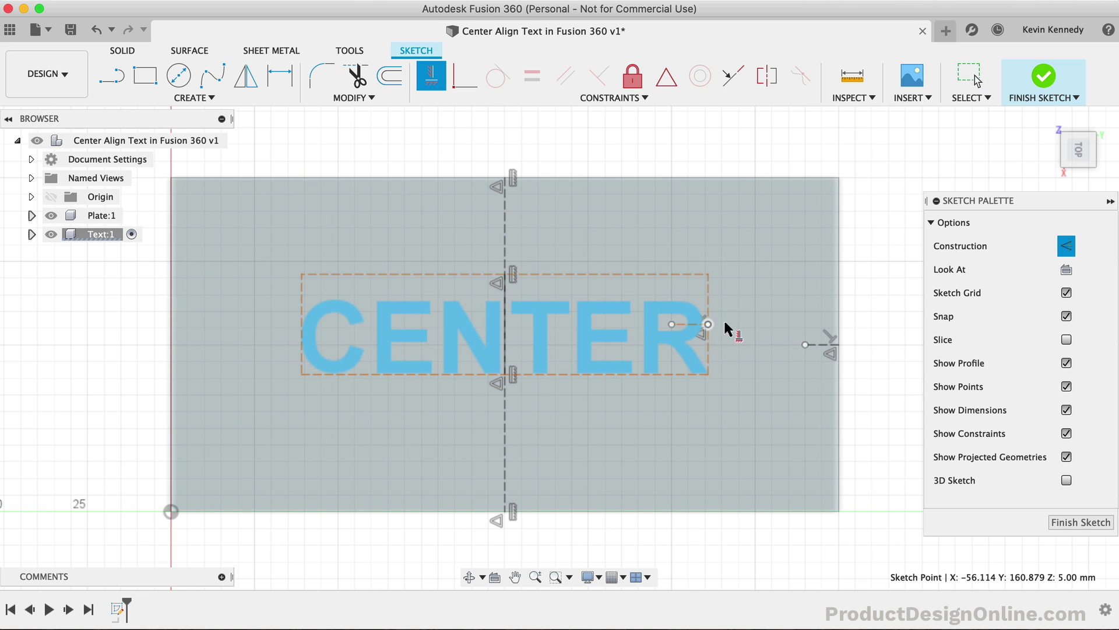
{"action": "left_click", "coordinate": [837, 345]}
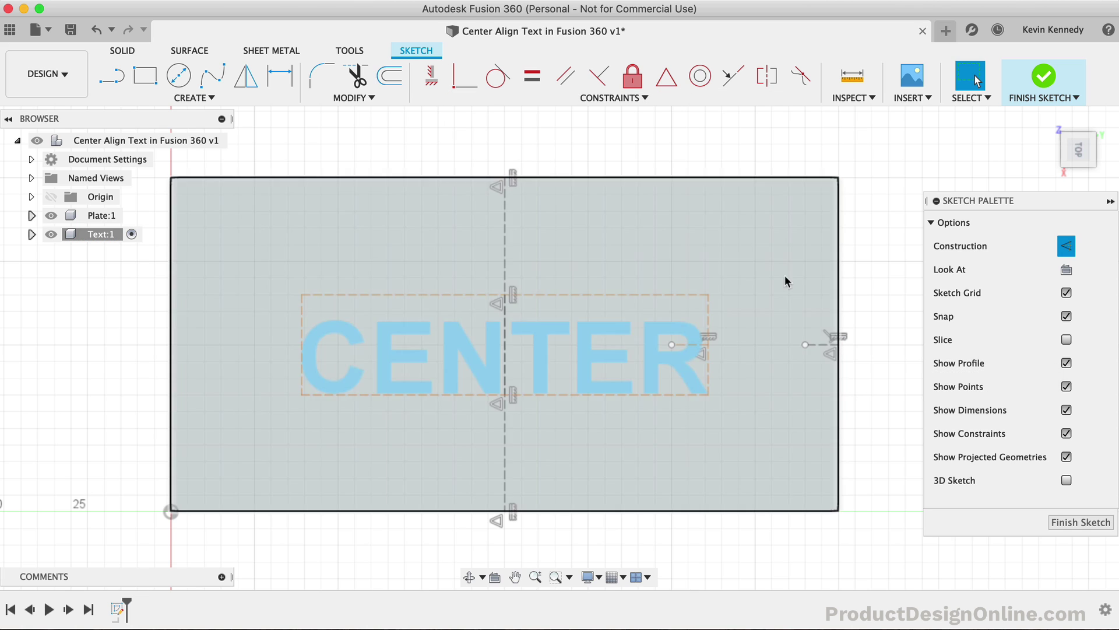